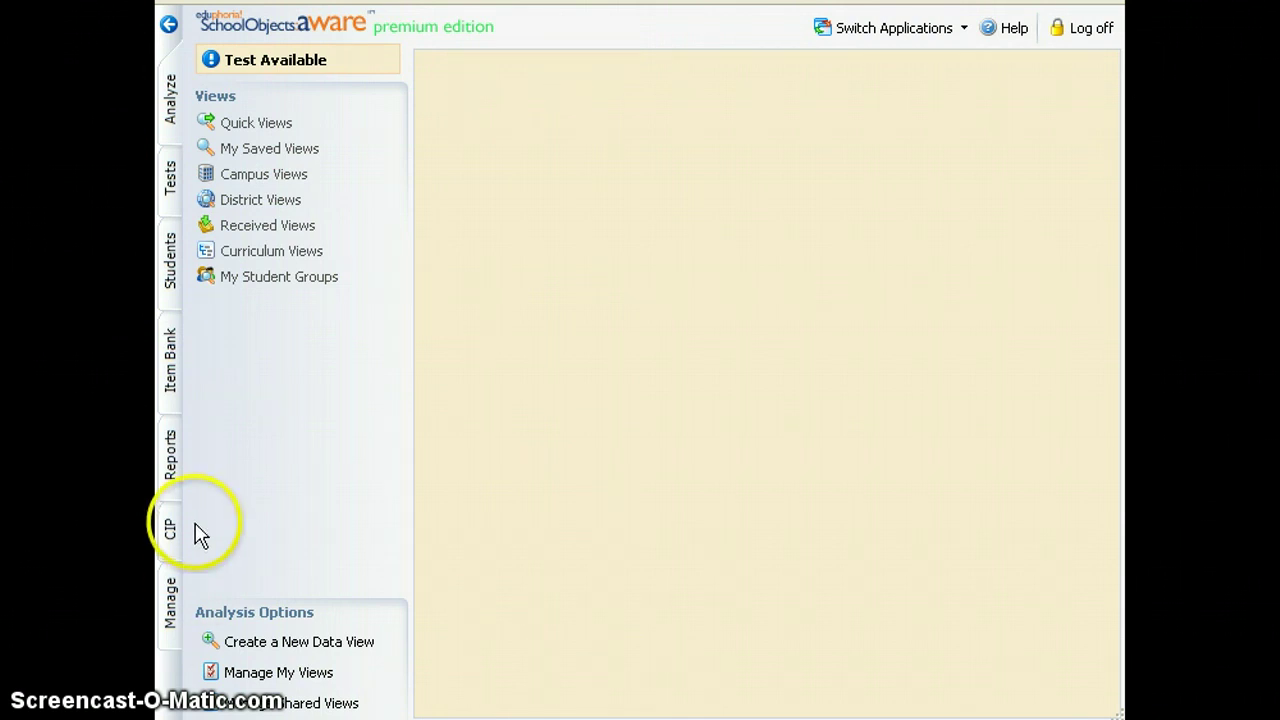
- Start a new test under test administration, choosing to create a quick test key
left_click(171, 612)
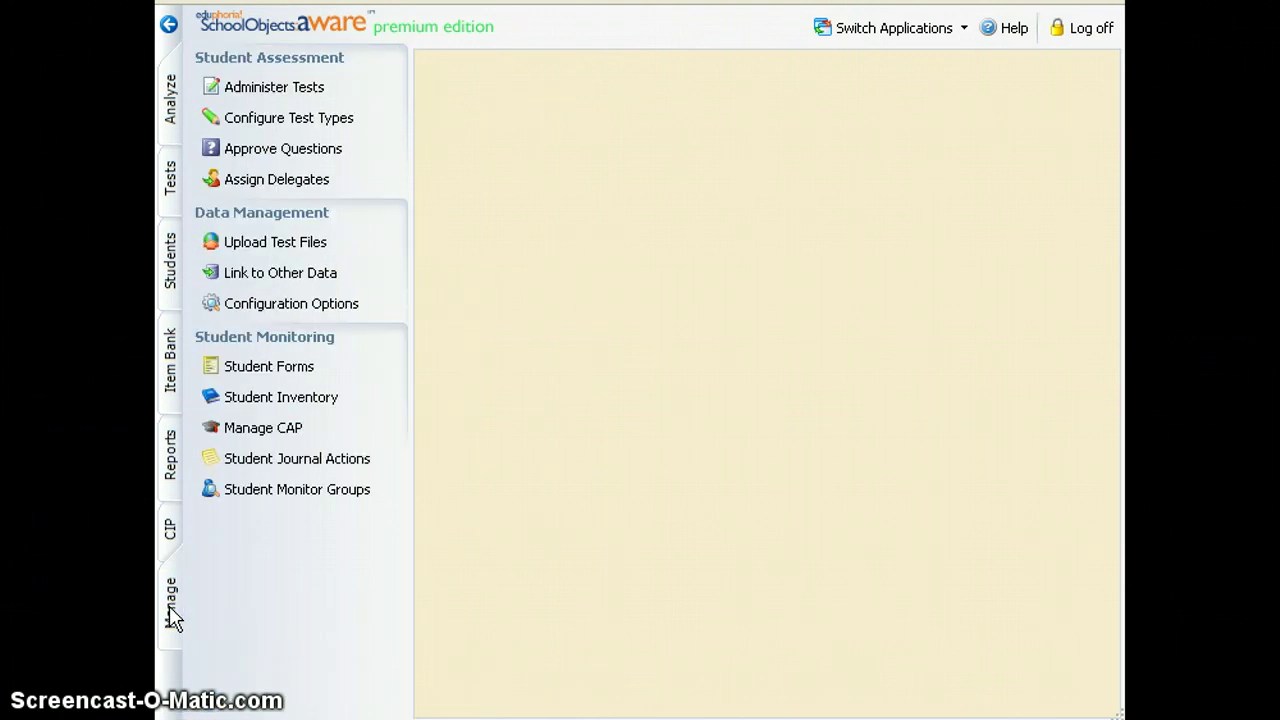
left_click(287, 94)
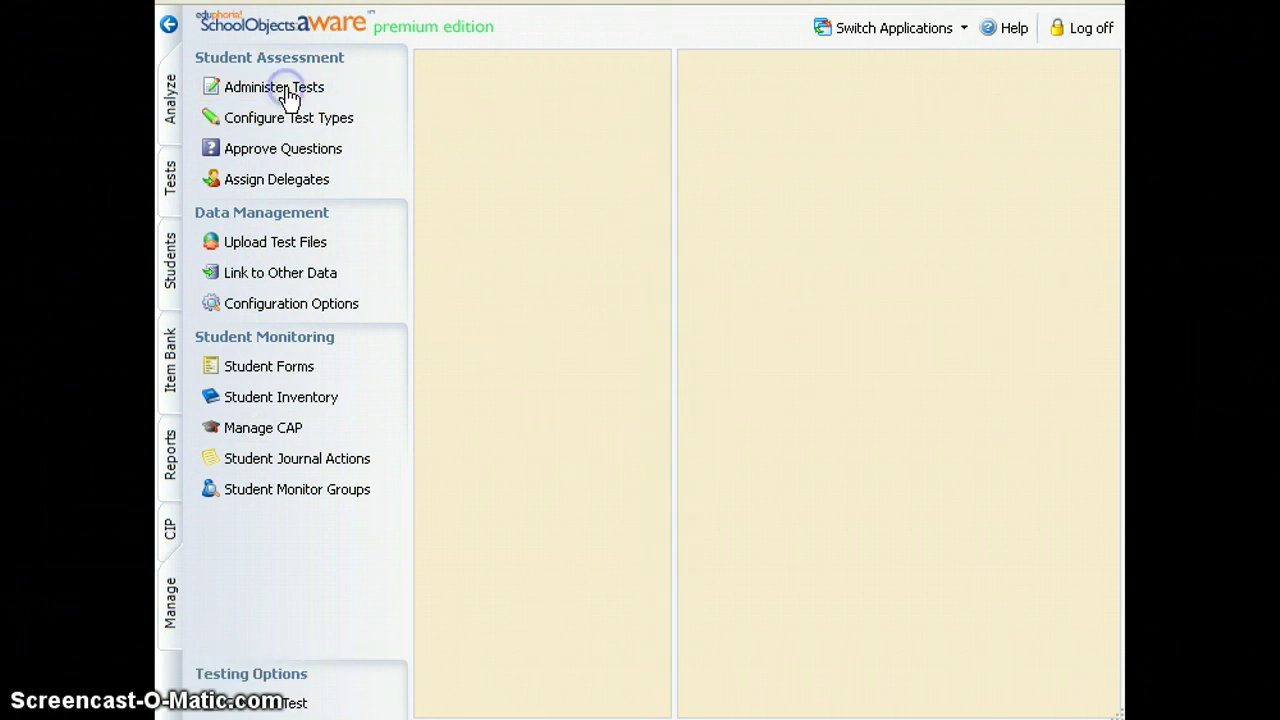
left_click(277, 706)
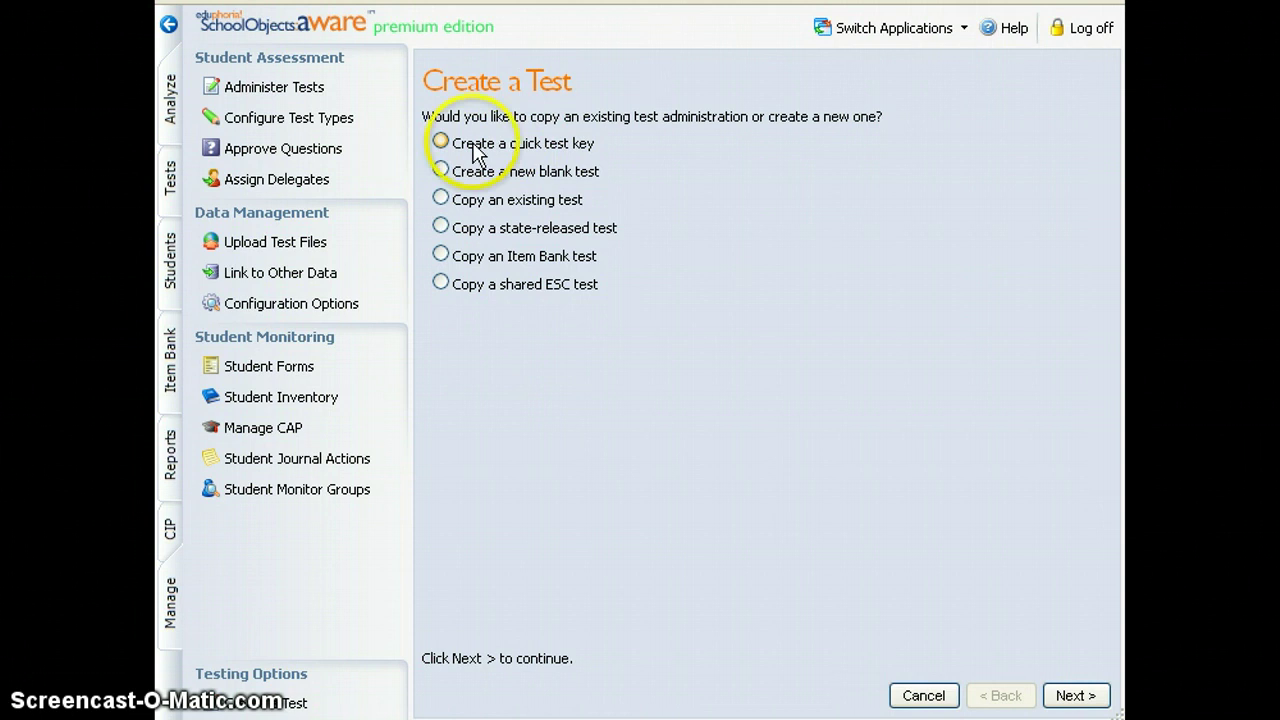
left_click(442, 146)
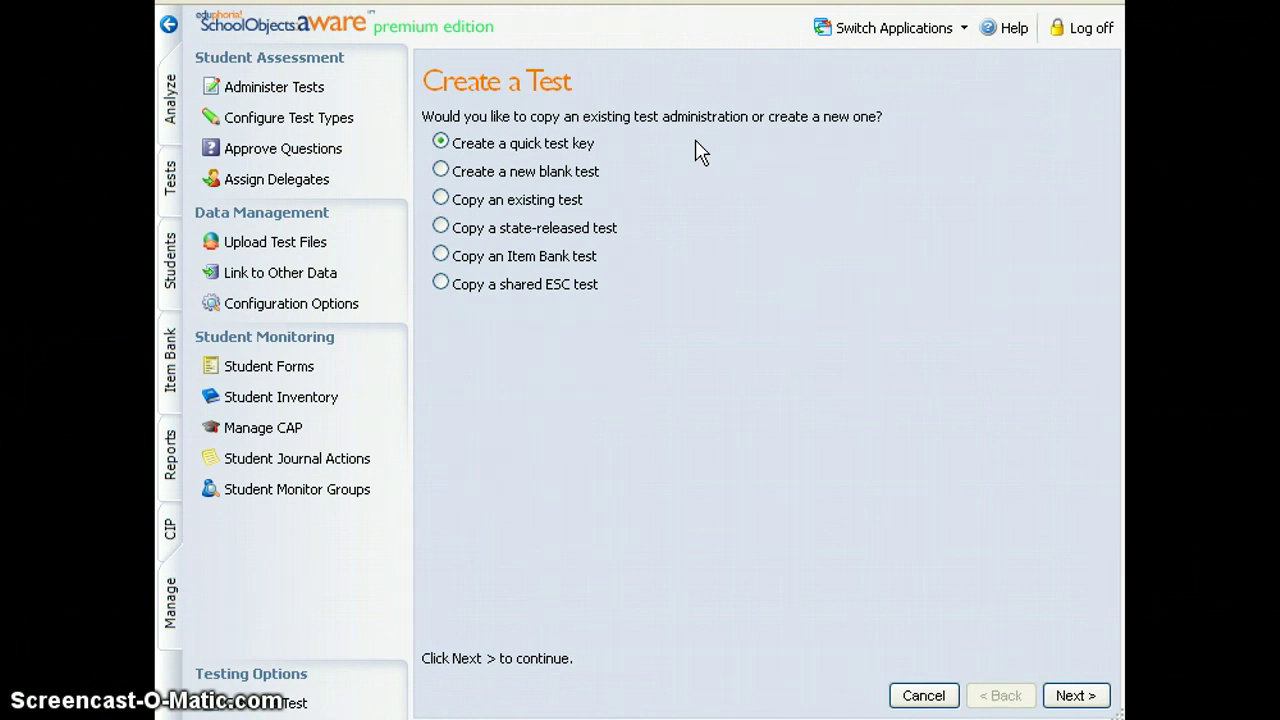
left_click(1075, 695)
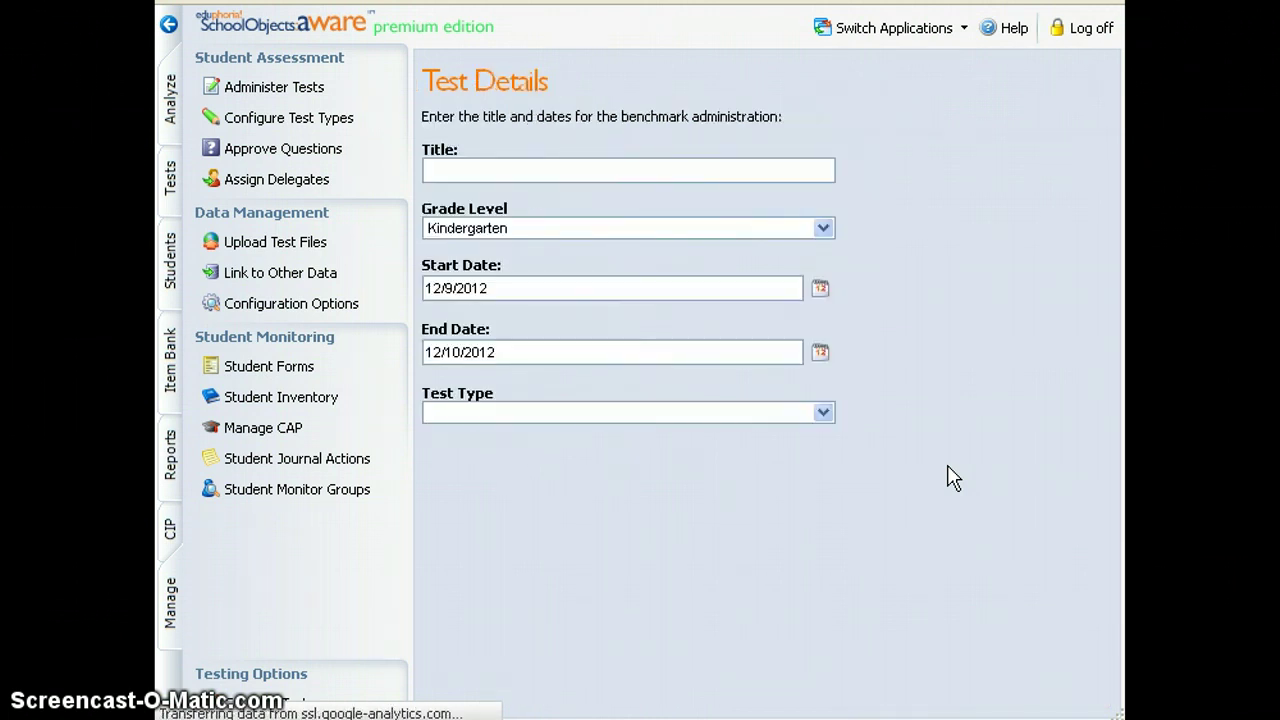
- Title the test "045 0113 Math07 Semester Exam" and set its grade level to Seventh
left_click(671, 172)
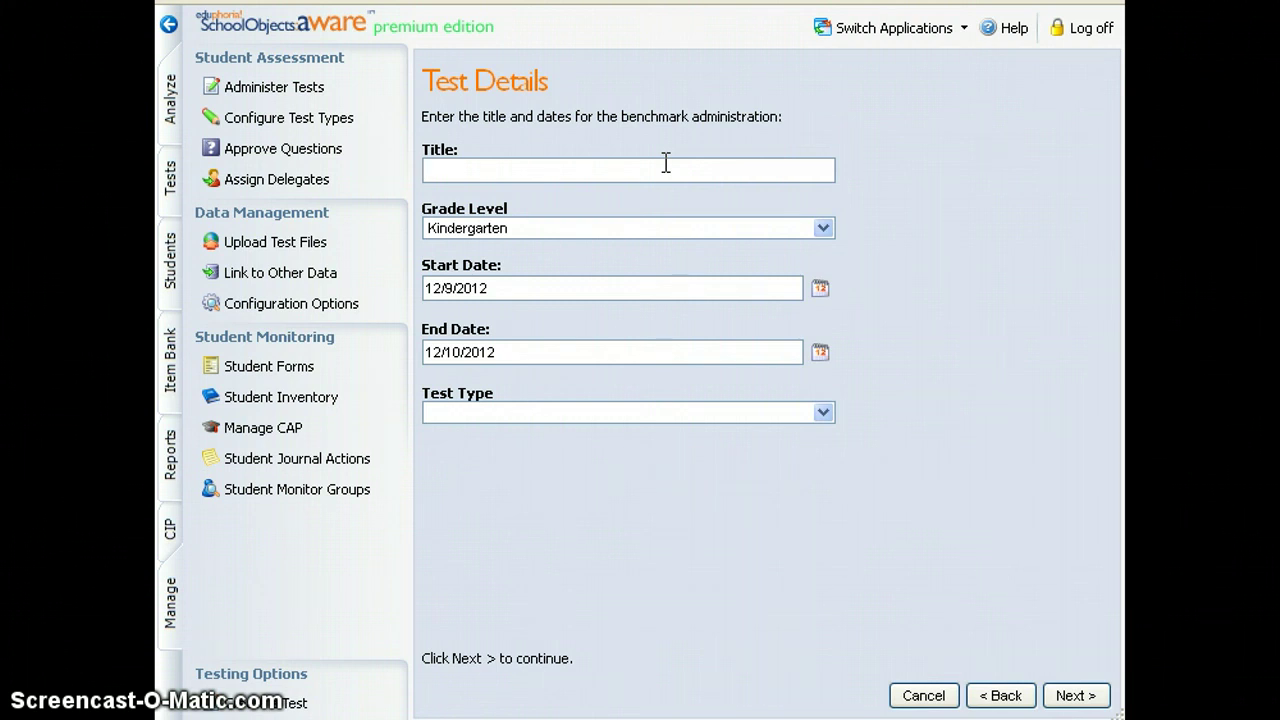
type("045")
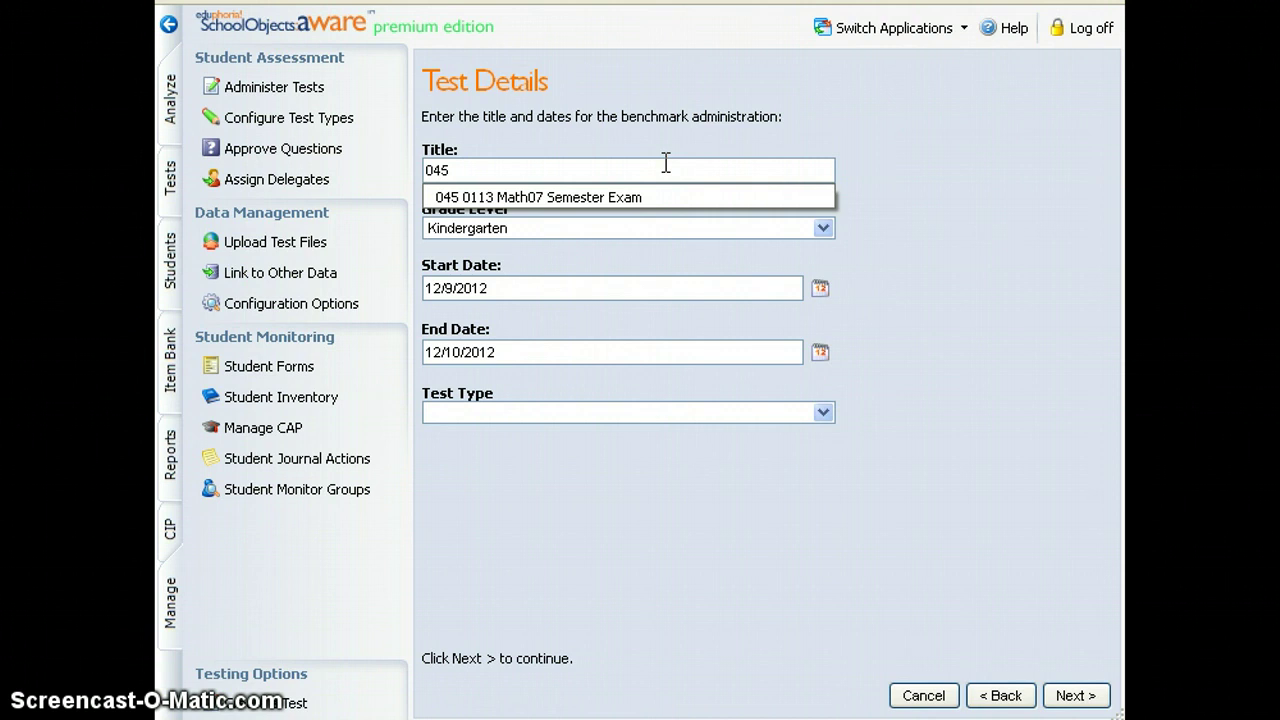
left_click(636, 199)
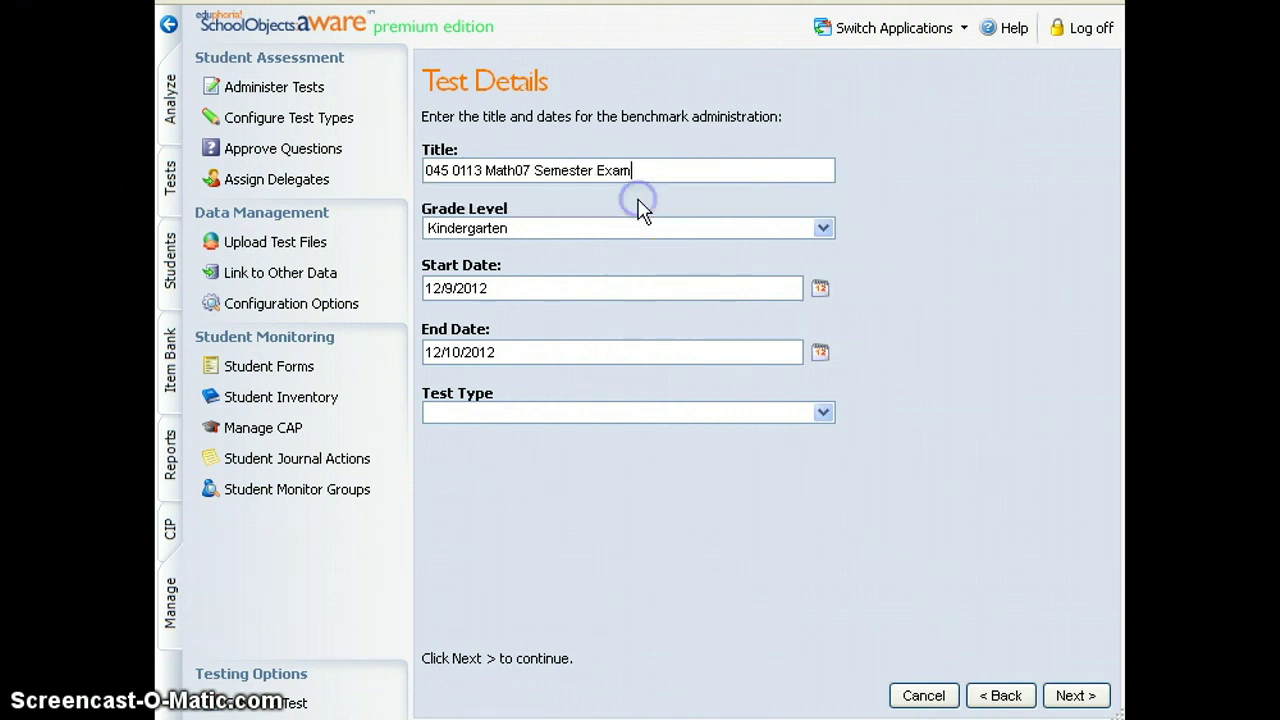
left_click(873, 161)
left_click(807, 223)
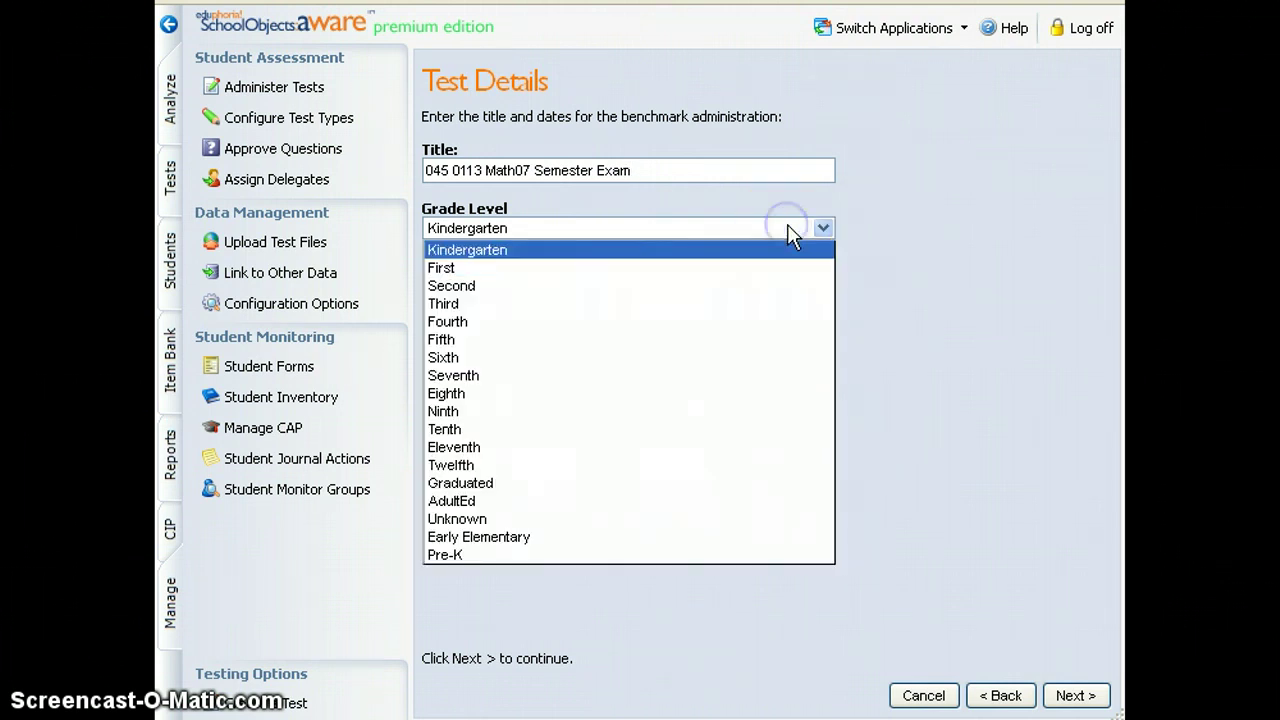
left_click(698, 378)
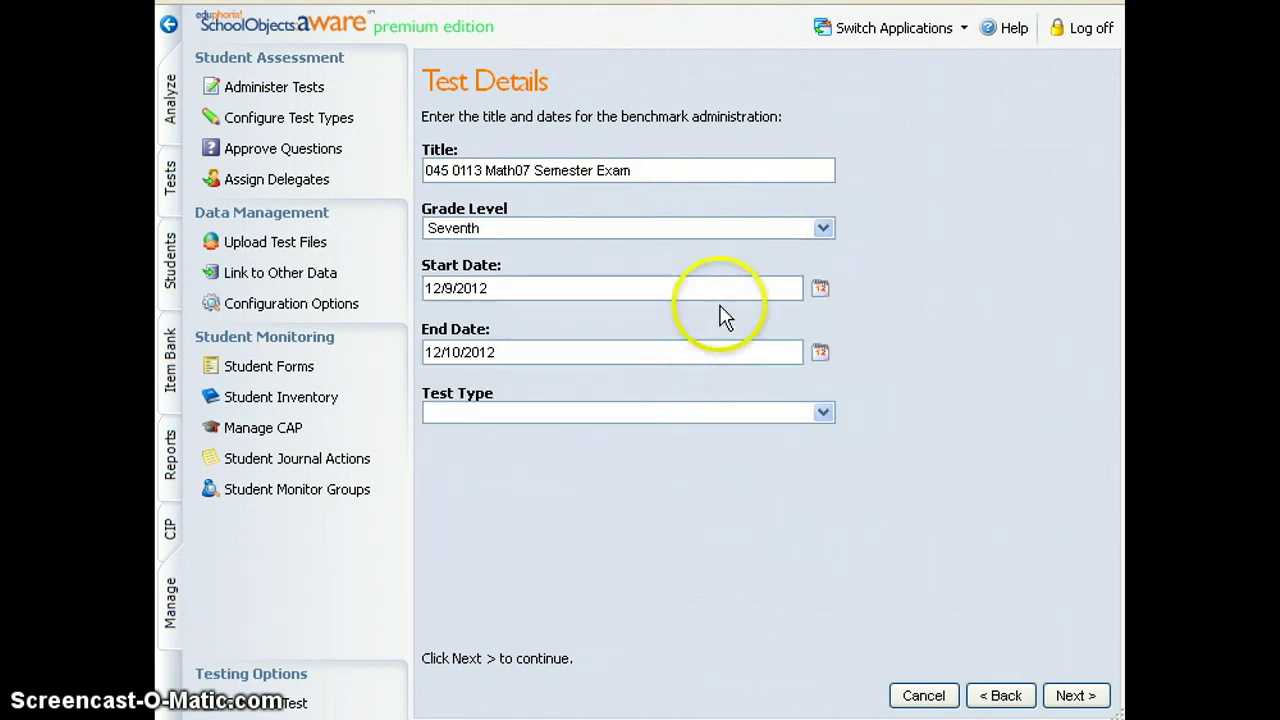
- Set the test's end date to 1/18/2013
left_click(793, 354)
left_click(822, 352)
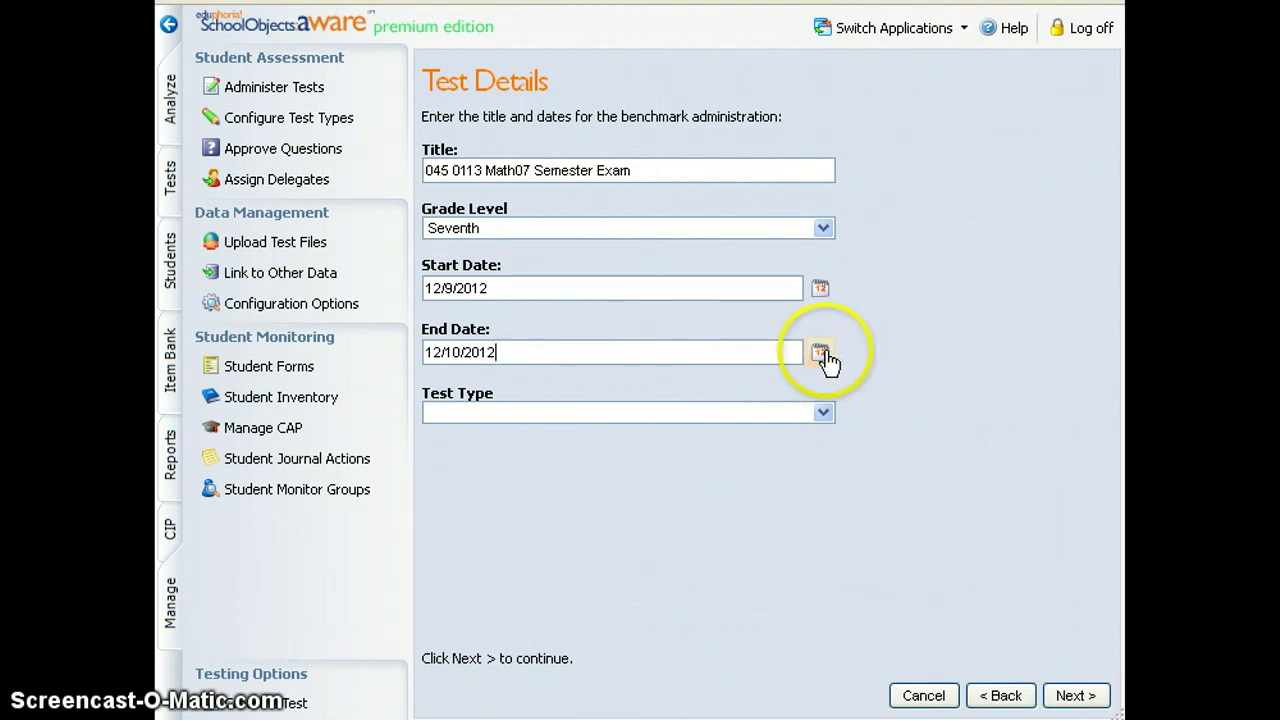
left_click(823, 352)
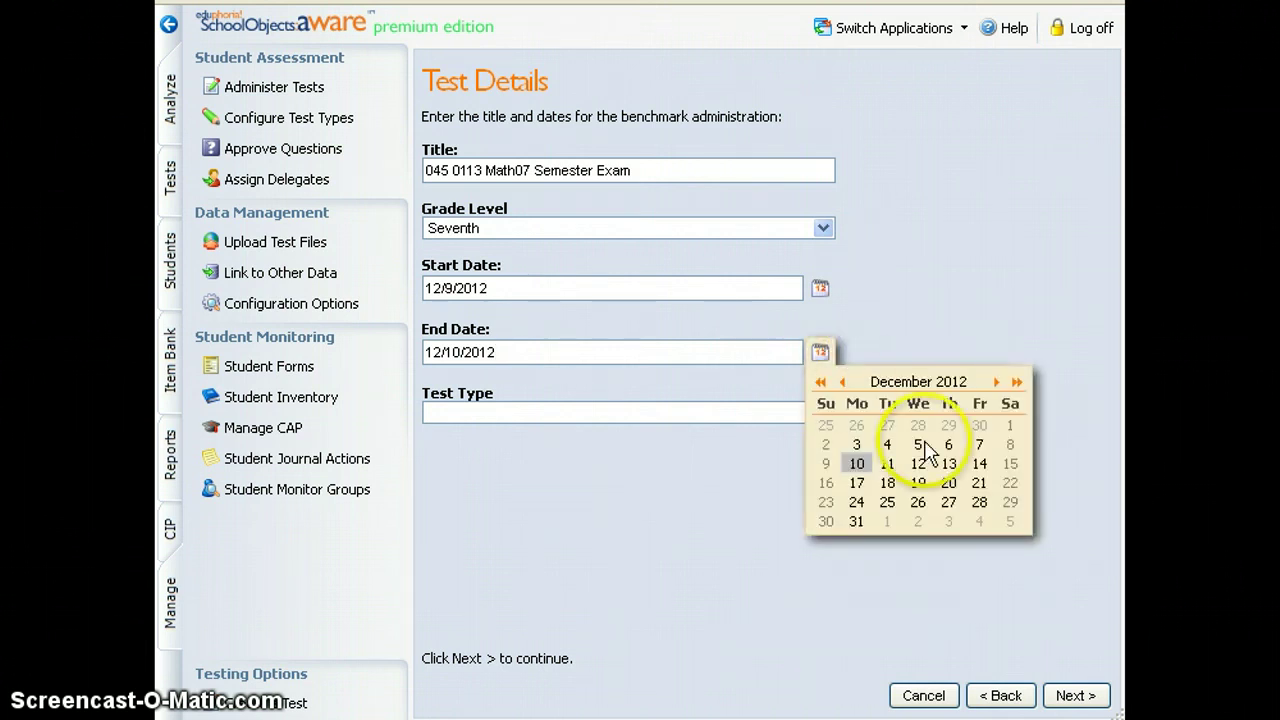
left_click(997, 384)
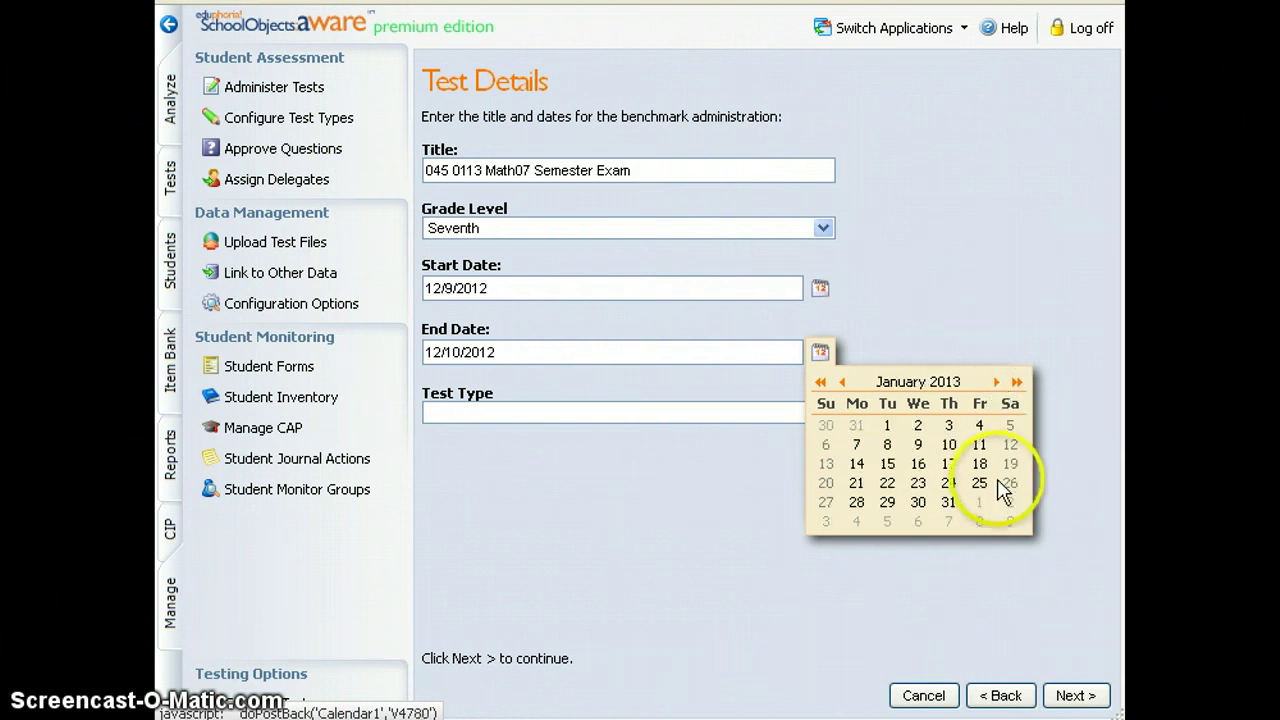
left_click(979, 465)
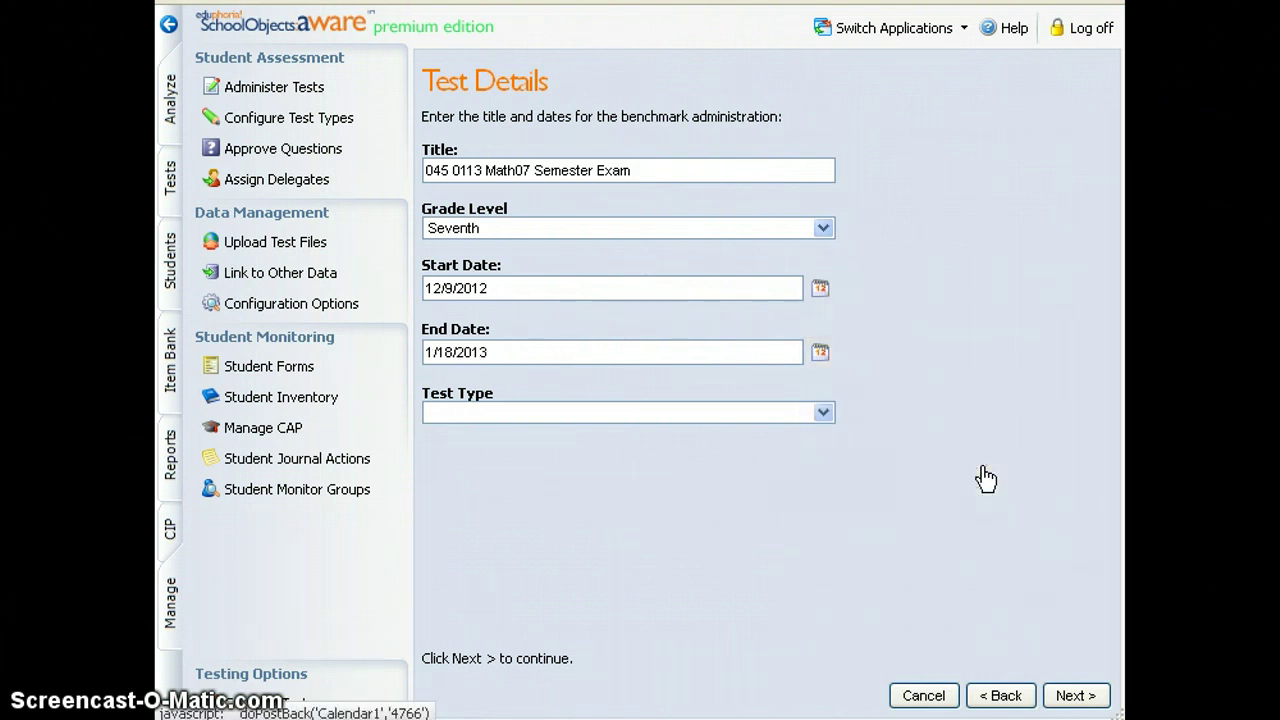
left_click(912, 290)
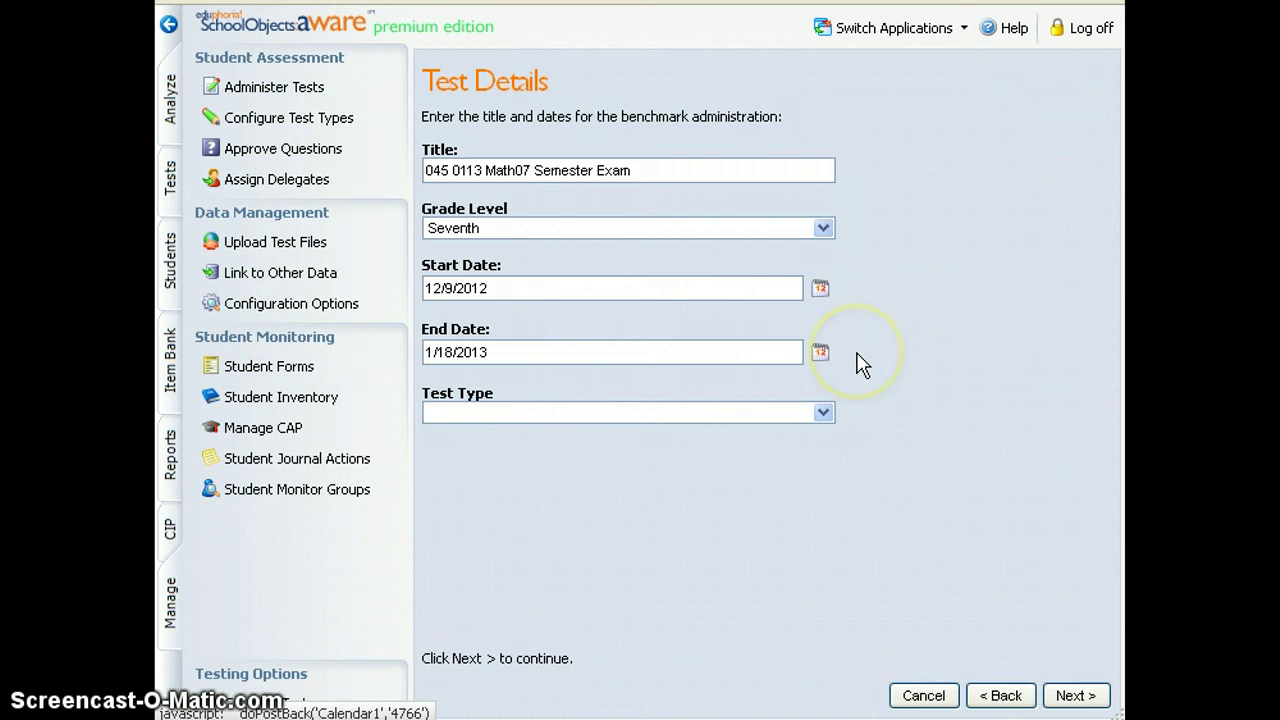
- Set the test type to MS Campus Assessments and continue to the campus selection
left_click(787, 413)
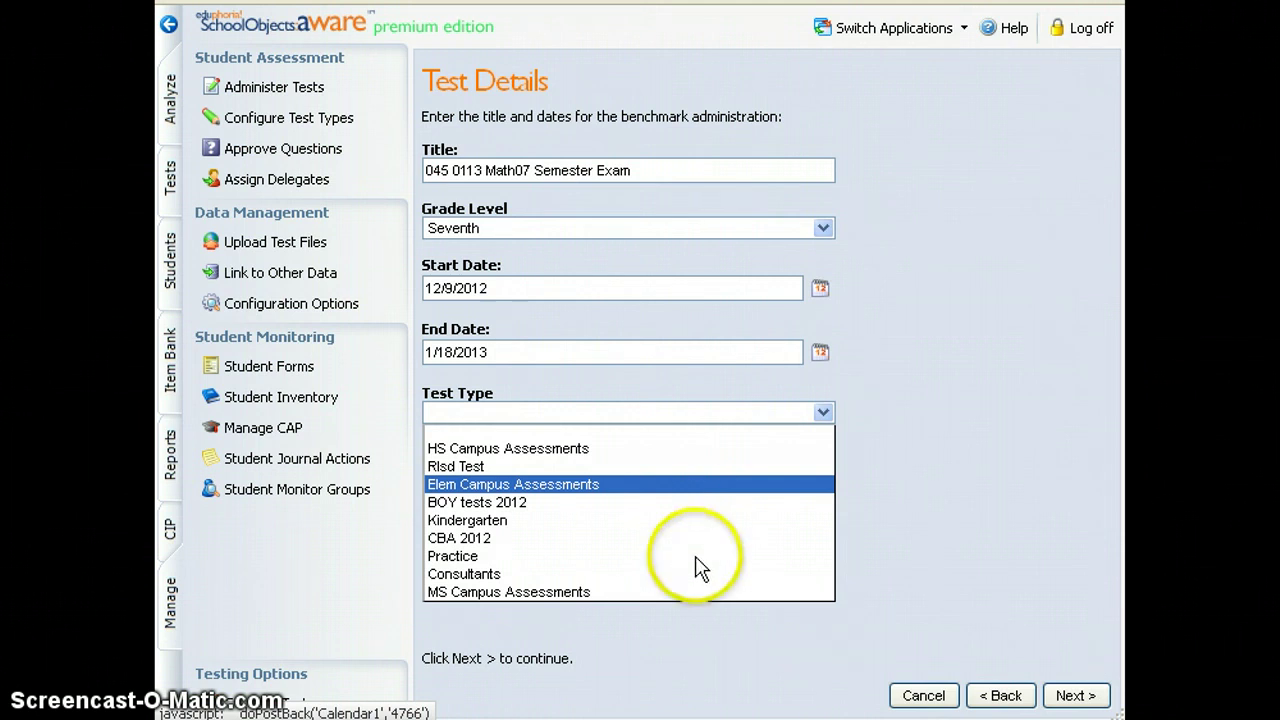
left_click(697, 595)
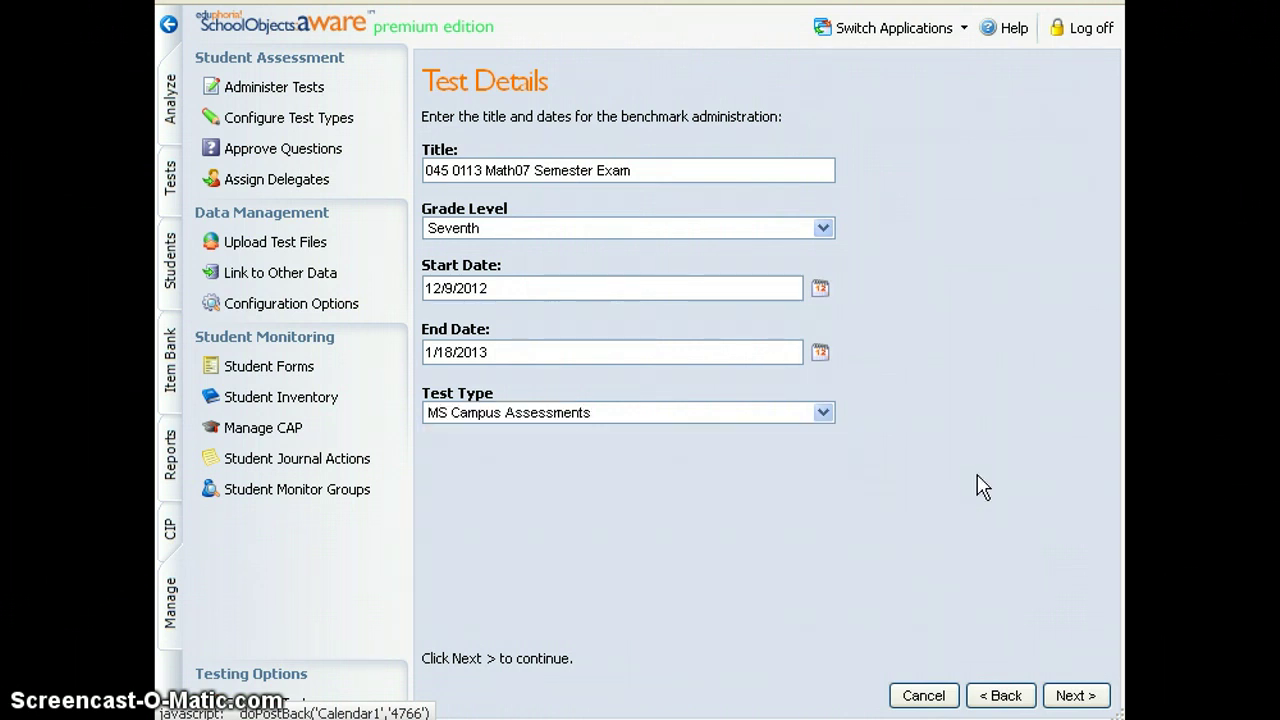
left_click(1075, 697)
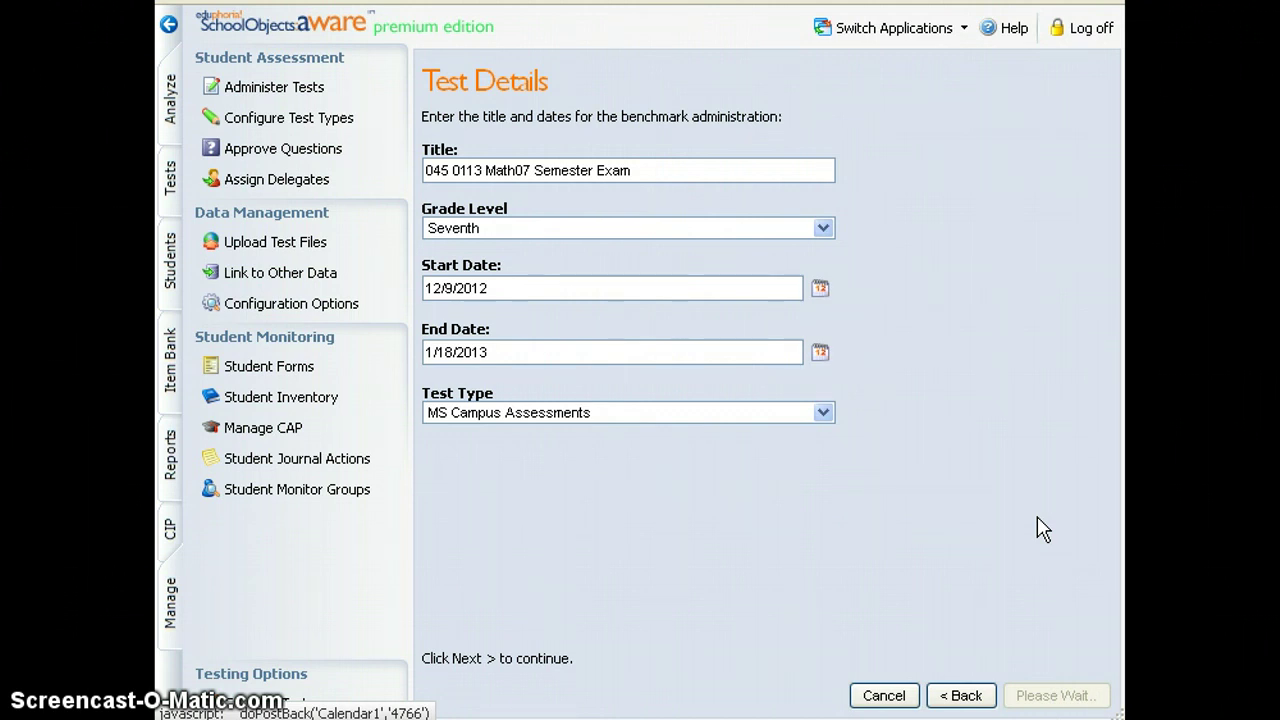
- Select 045 - Watauga Middle School as the participating campus and continue to the course selection
left_click(1037, 371)
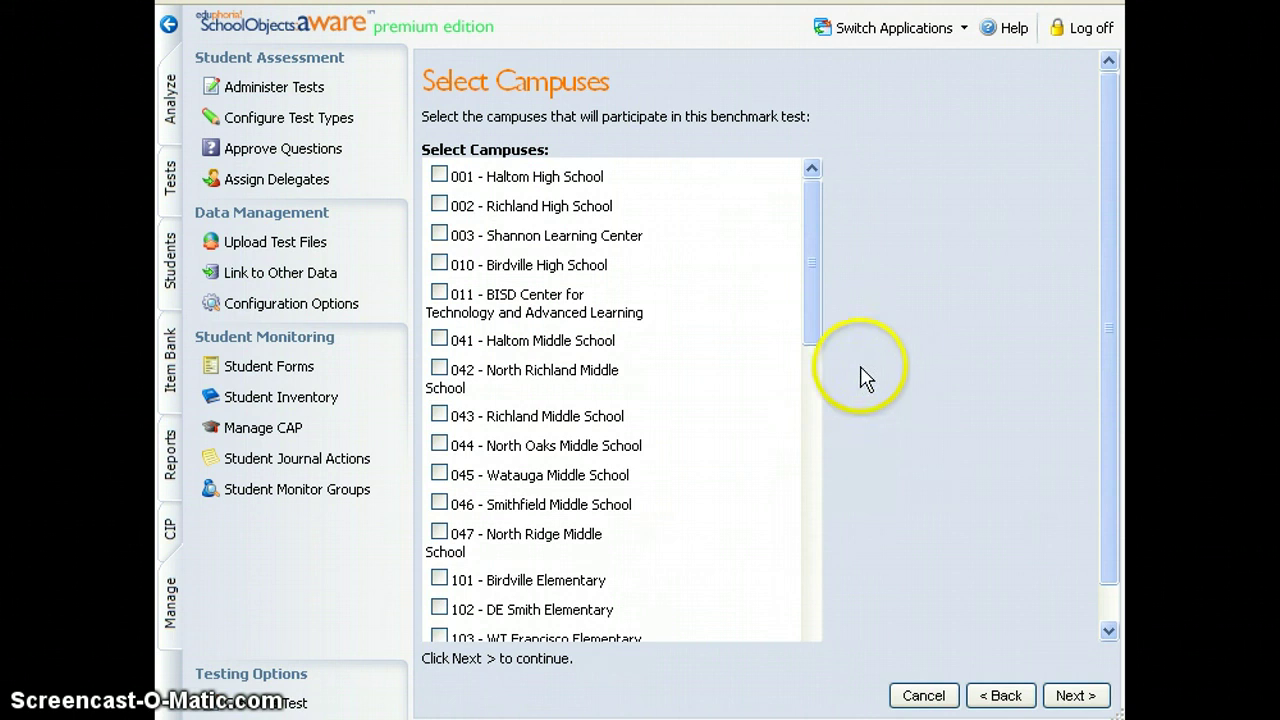
left_click(826, 285)
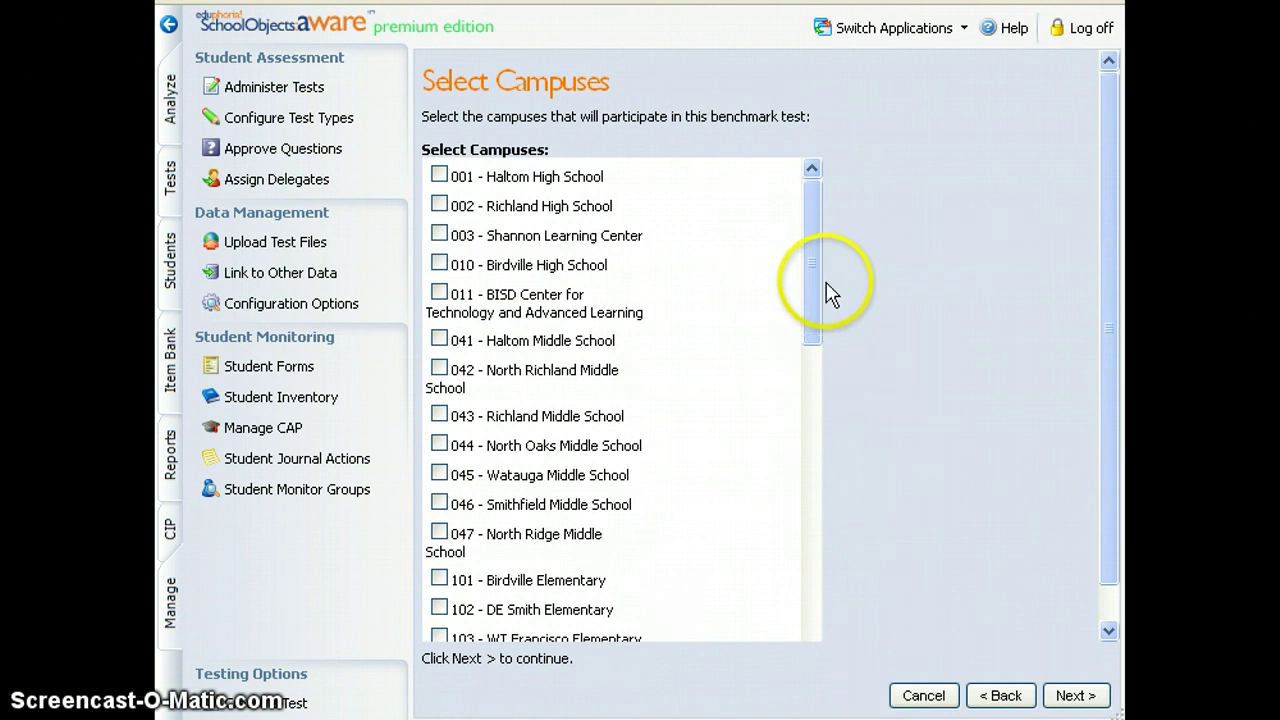
left_click(443, 478)
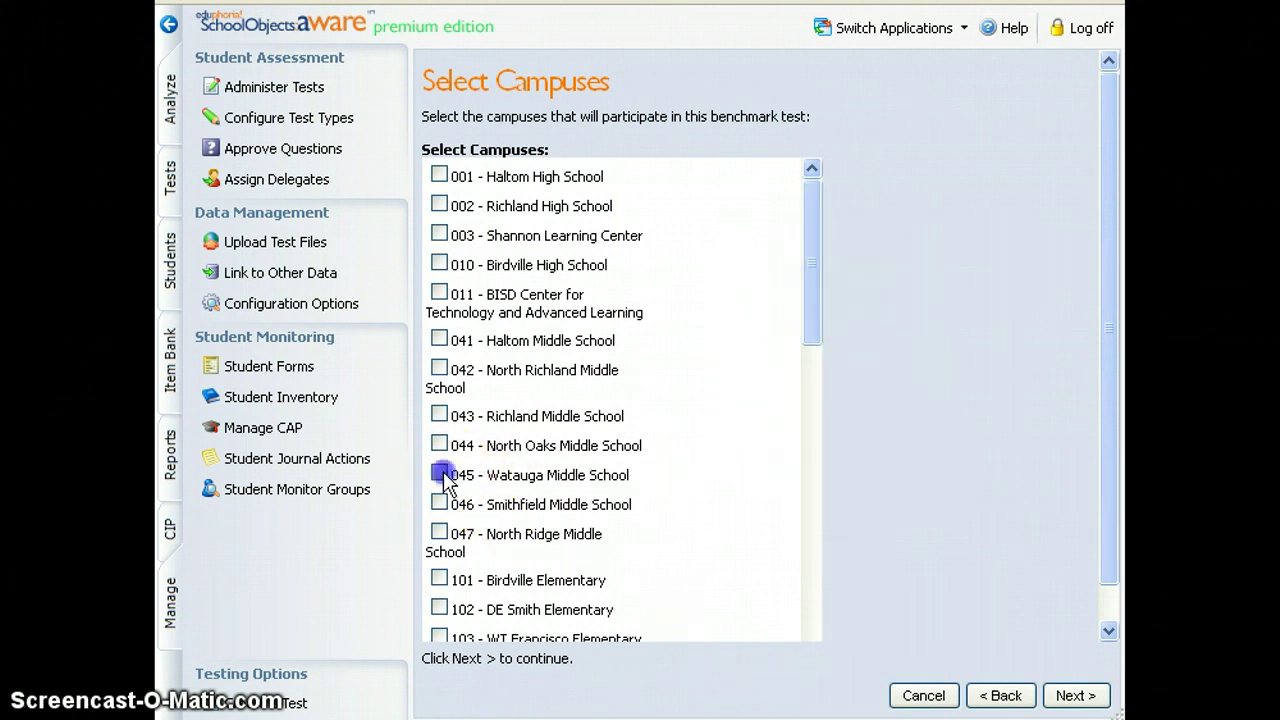
left_click(1072, 694)
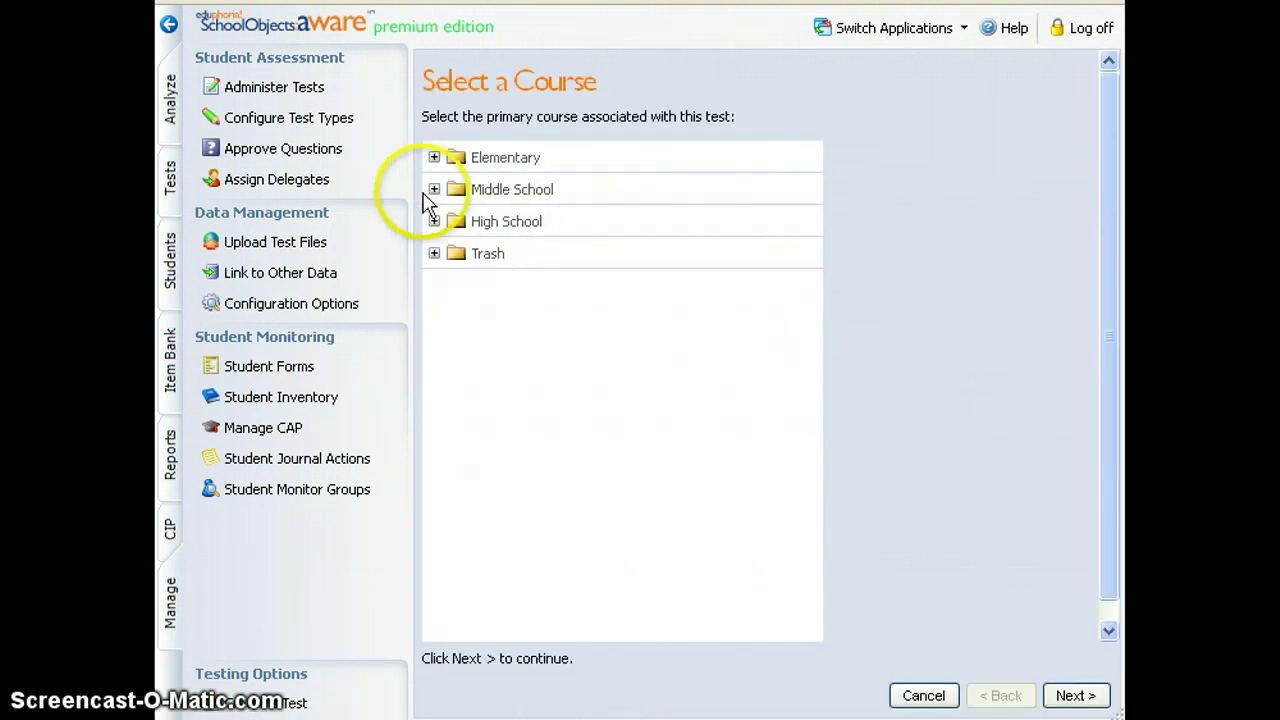
- Choose the middle school course Mathematics, Grade 7 as the test's primary course and continue
left_click(434, 190)
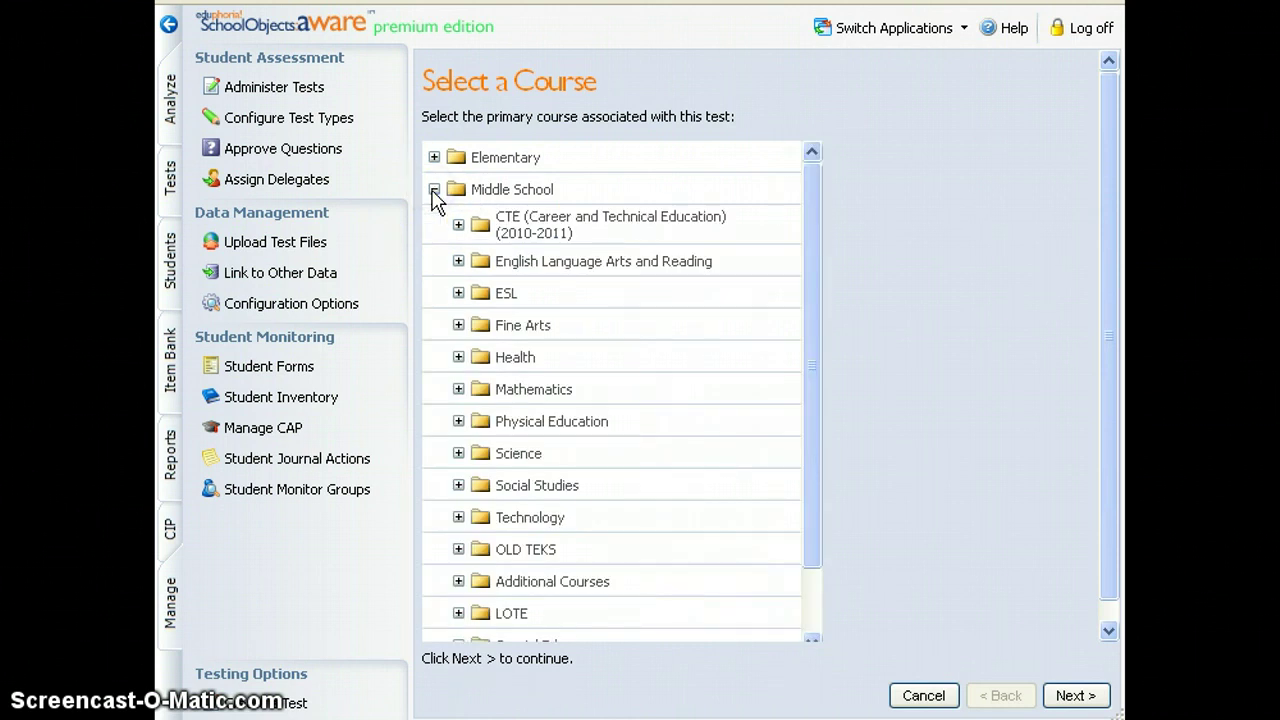
left_click(458, 389)
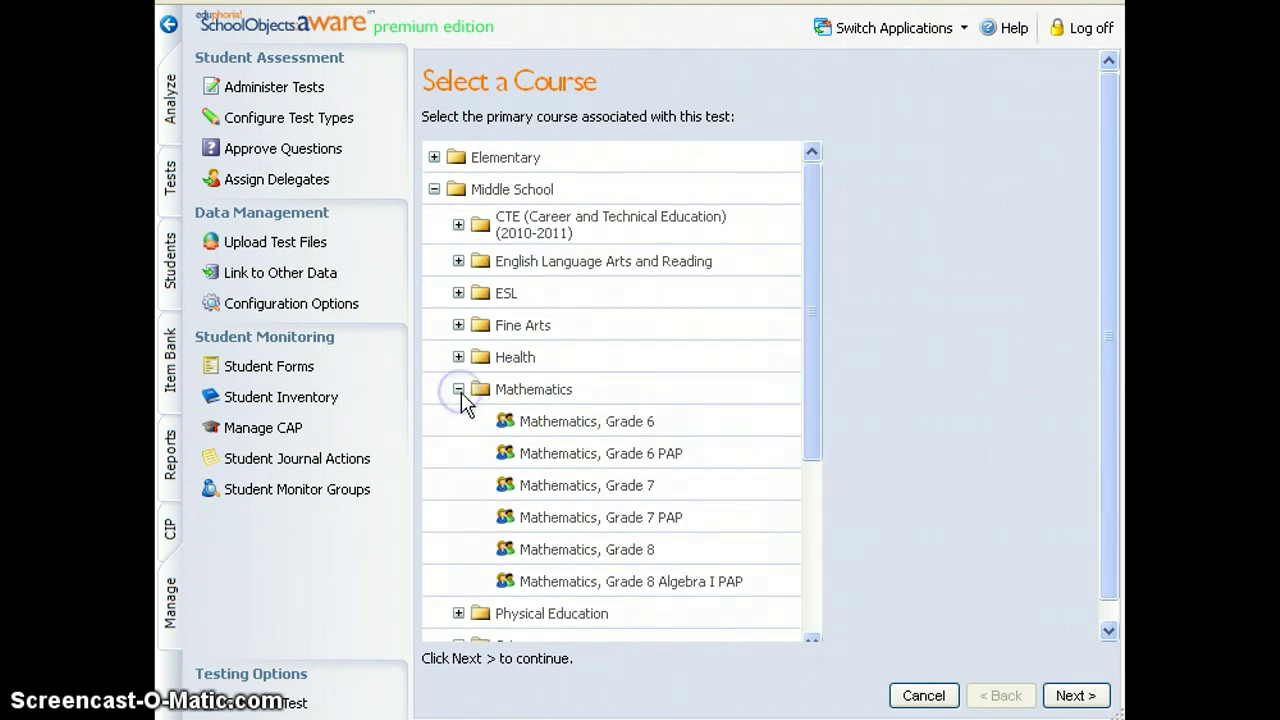
left_click(648, 522)
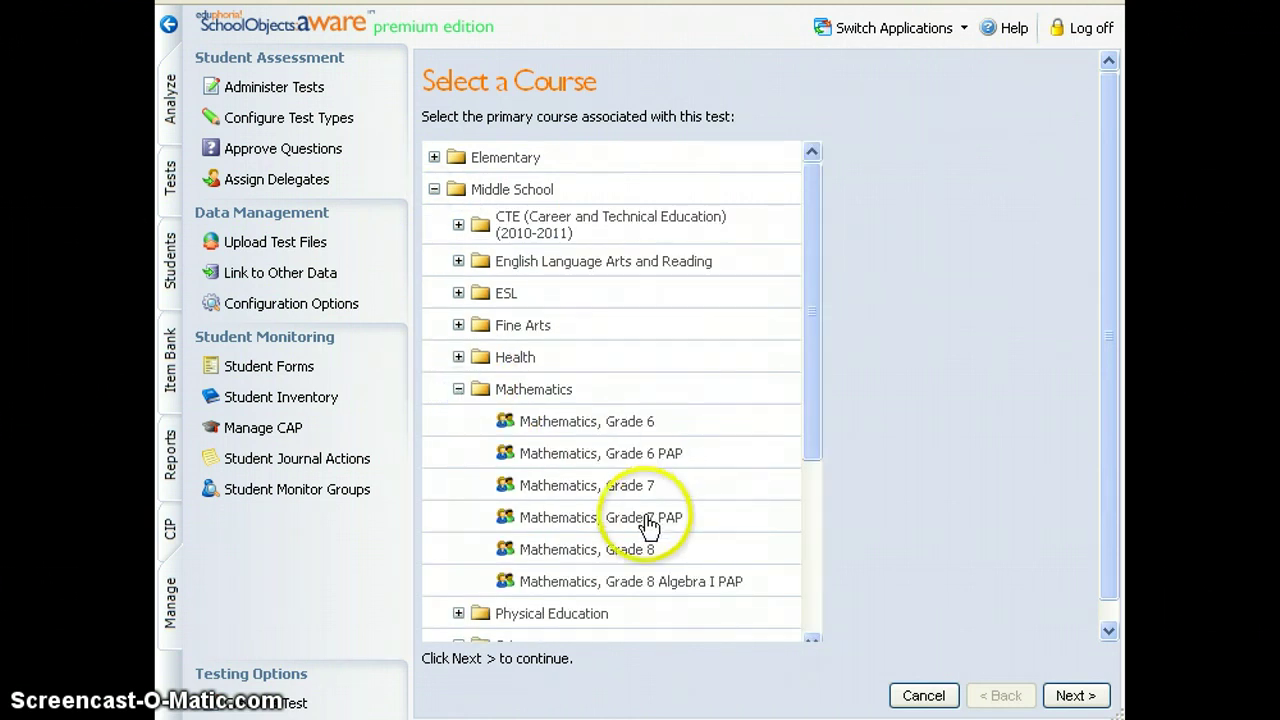
left_click(560, 490)
left_click(920, 497)
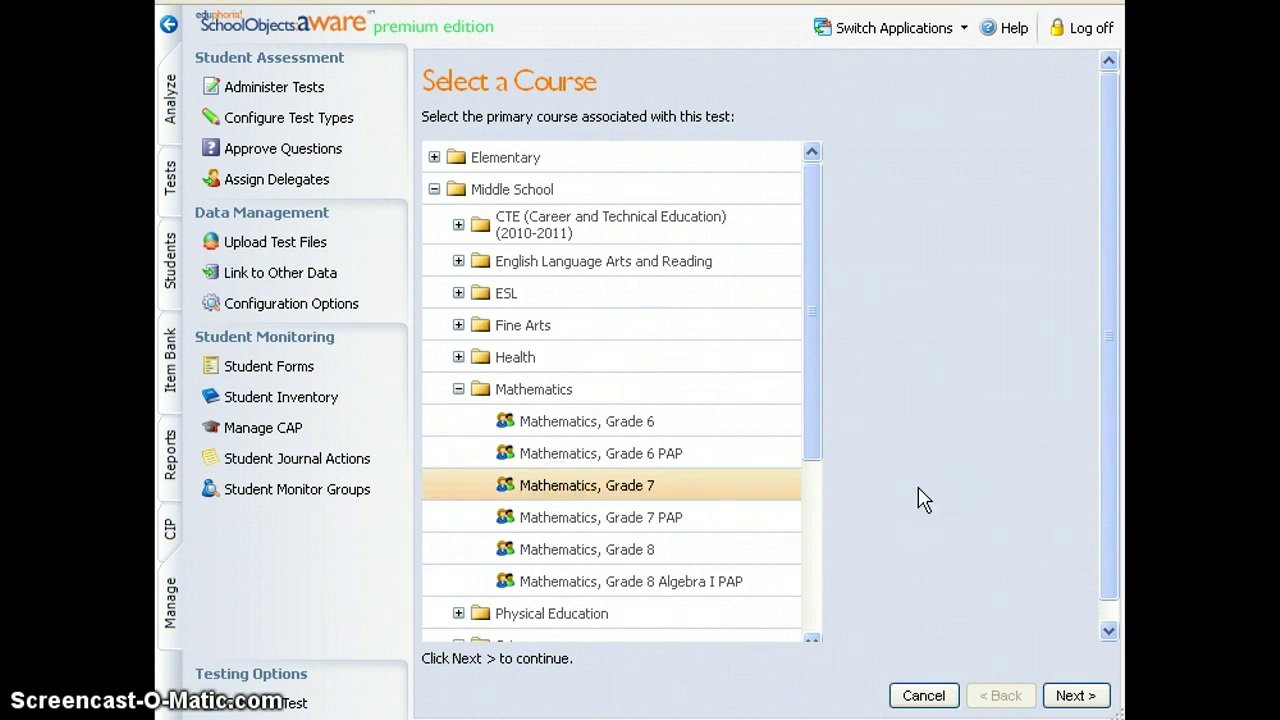
left_click(1075, 695)
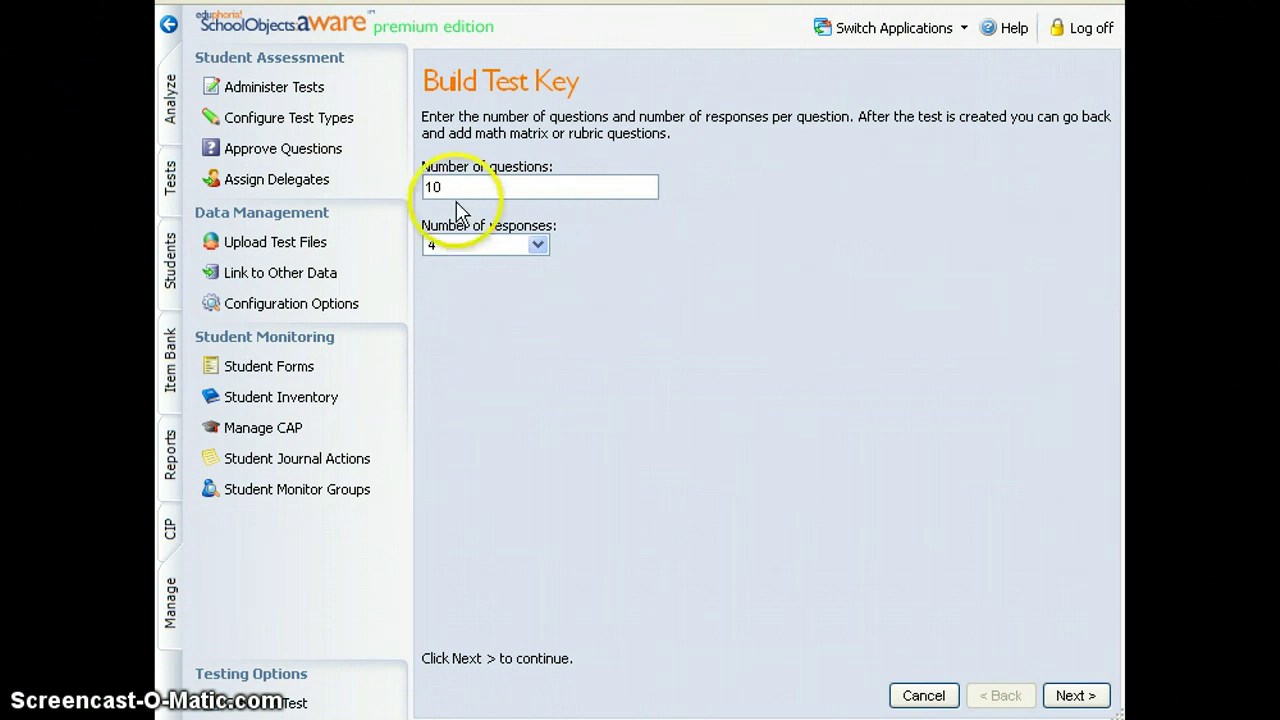
- Set the test key to 20 questions with 4 responses each and continue to the answer entry
left_click_drag(442, 187, 421, 187)
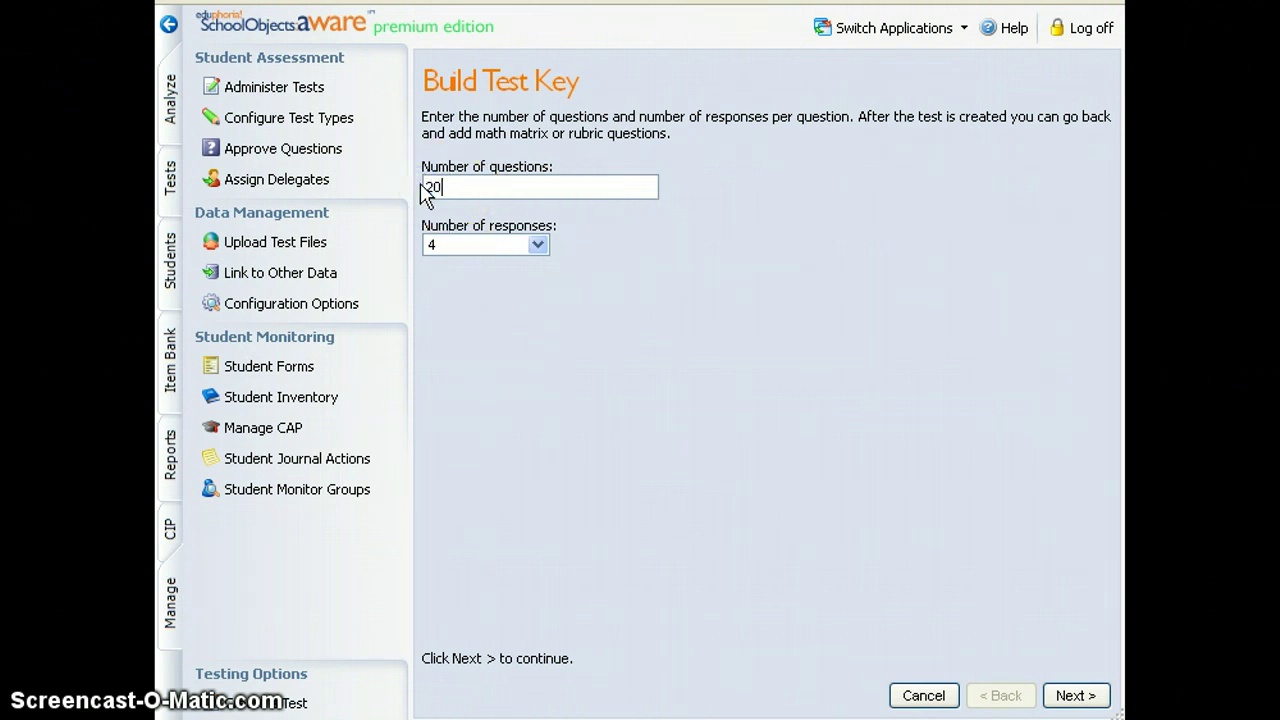
left_click(538, 246)
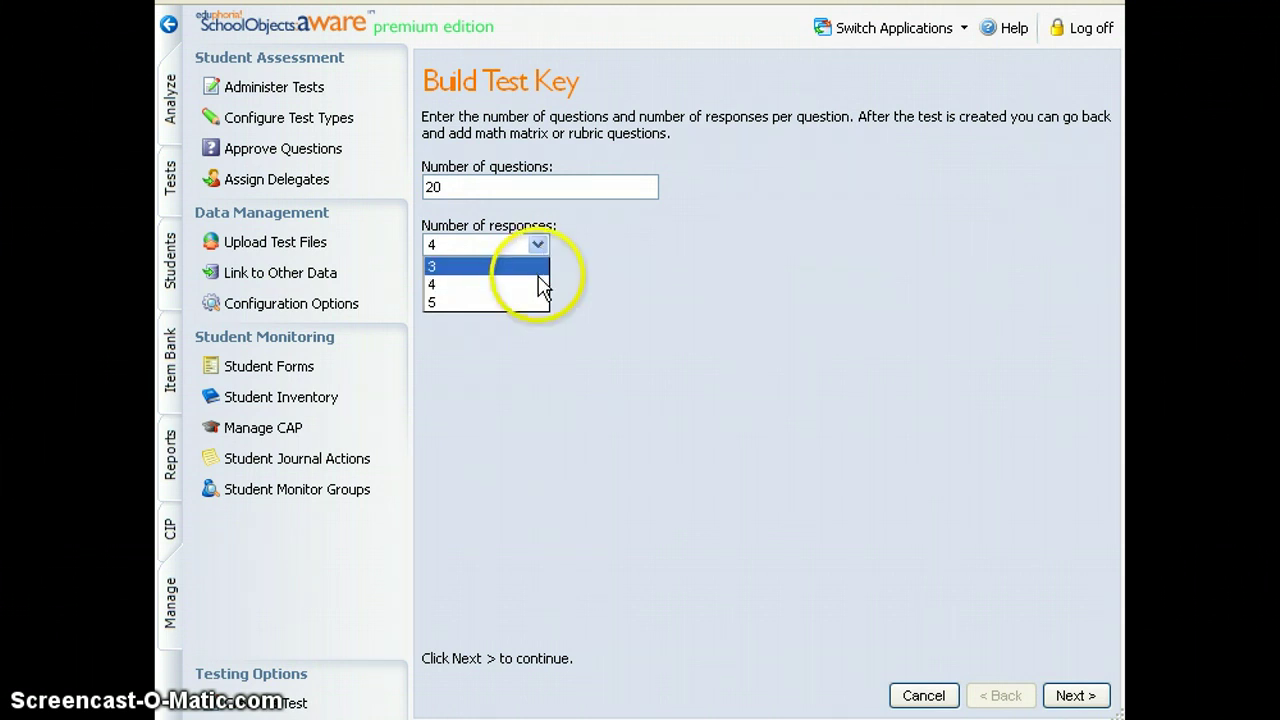
left_click(534, 284)
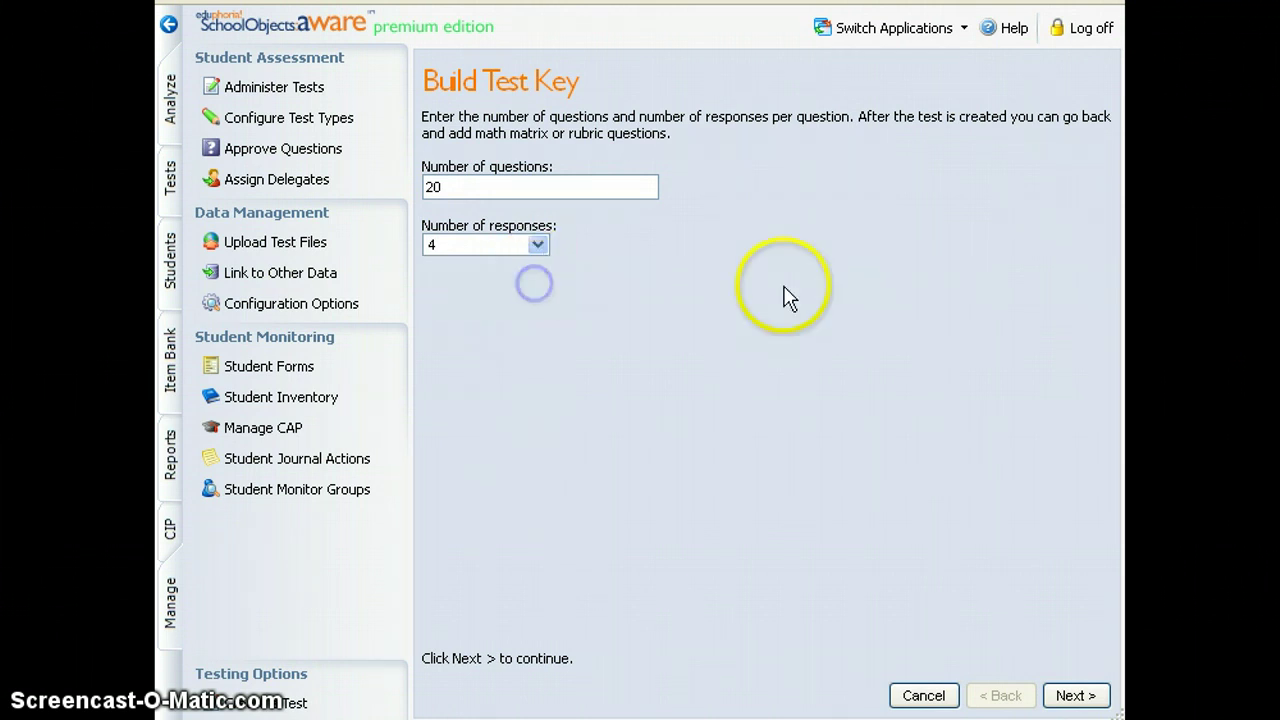
left_click(1080, 697)
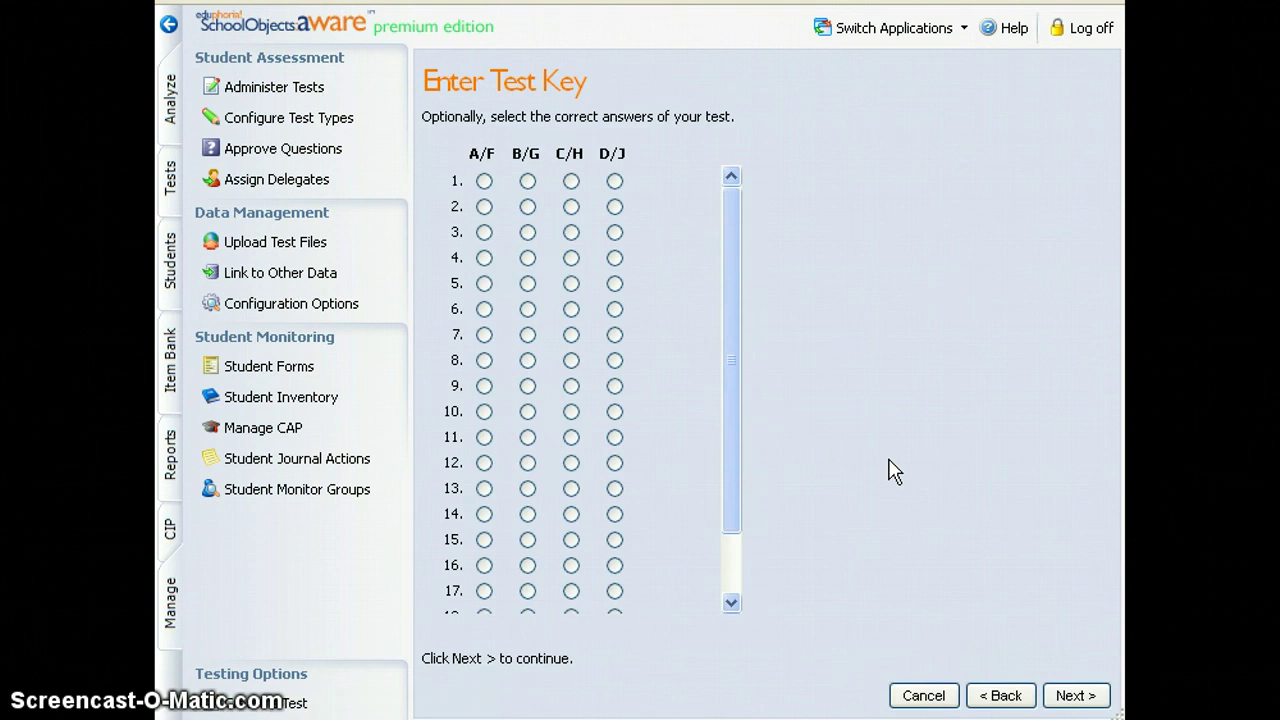
- Mark the correct answers for questions 1 to 10 as A, B, B, A, A, C, D, C, B, C
left_click(484, 181)
left_click(527, 206)
left_click(527, 232)
left_click(484, 258)
left_click(484, 283)
left_click(571, 309)
left_click(614, 336)
left_click(571, 360)
left_click(529, 389)
left_click(571, 411)
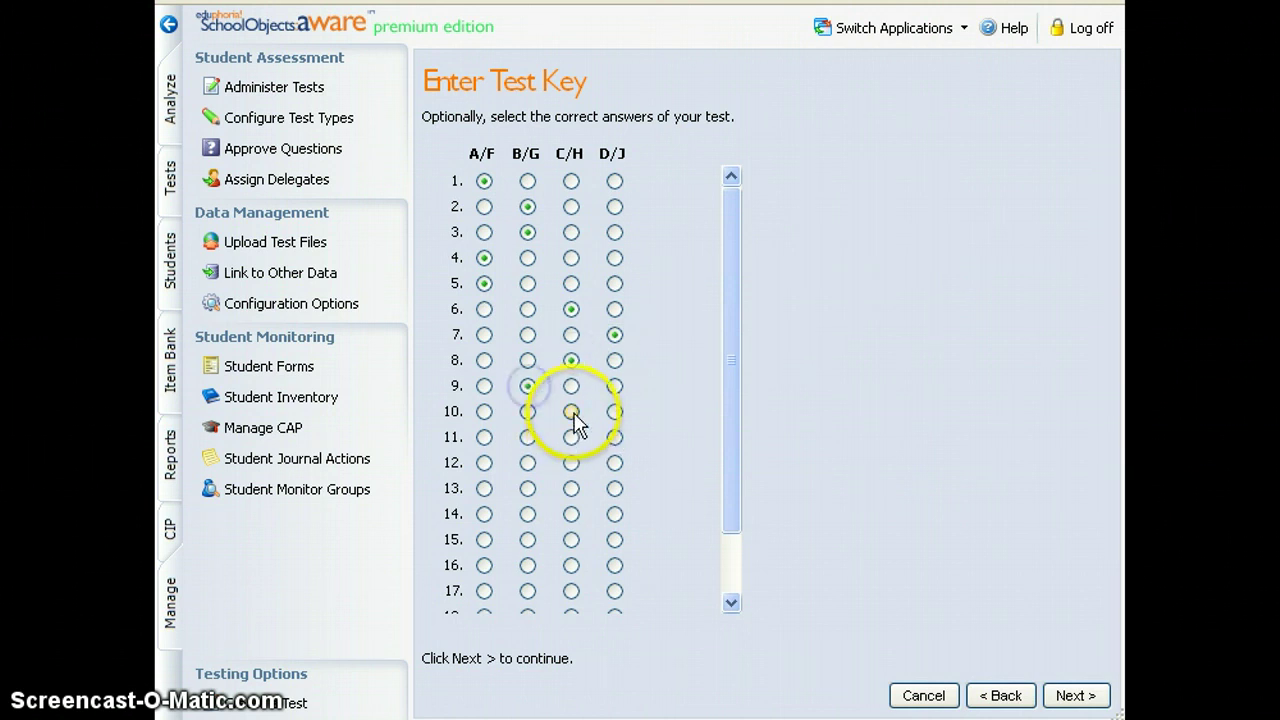
- Mark the correct answers for questions 11 to 20 as B, B, A, A, B, B, C, C, C, B
left_click(527, 437)
left_click(527, 462)
left_click(484, 488)
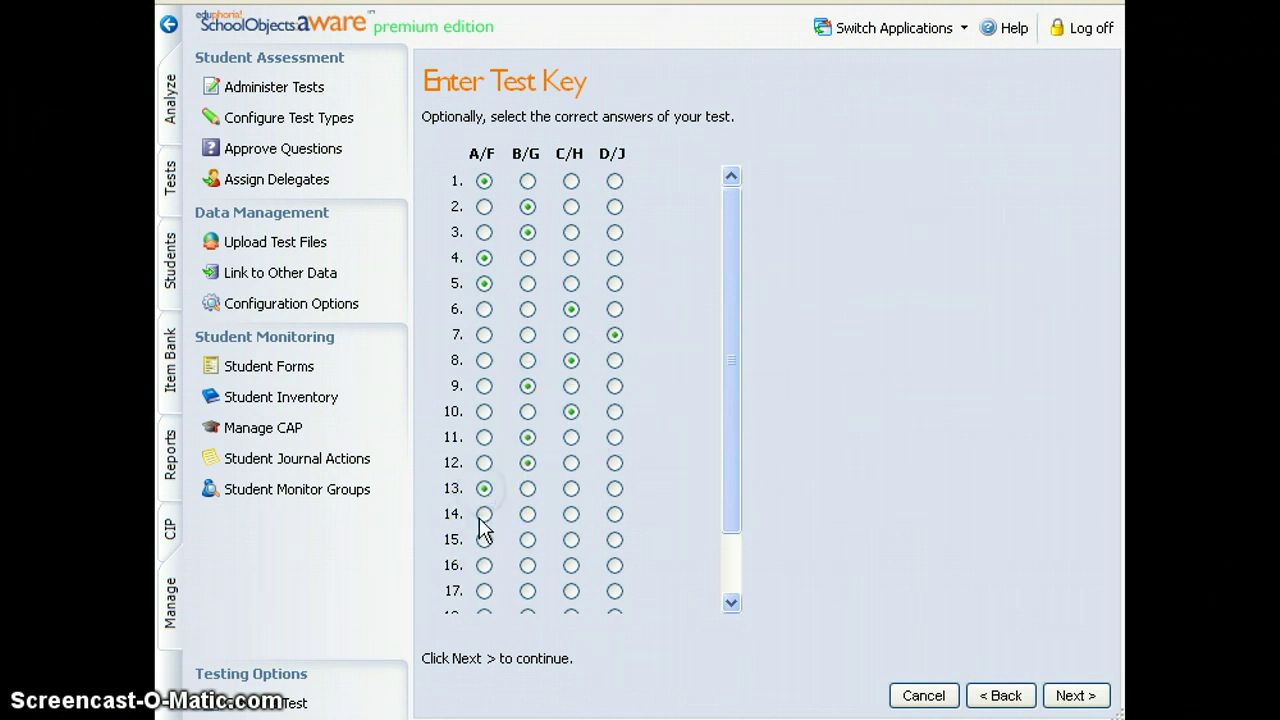
left_click(484, 514)
left_click(527, 539)
left_click(527, 565)
left_click(571, 591)
left_click_drag(731, 531, 731, 586)
left_click(571, 550)
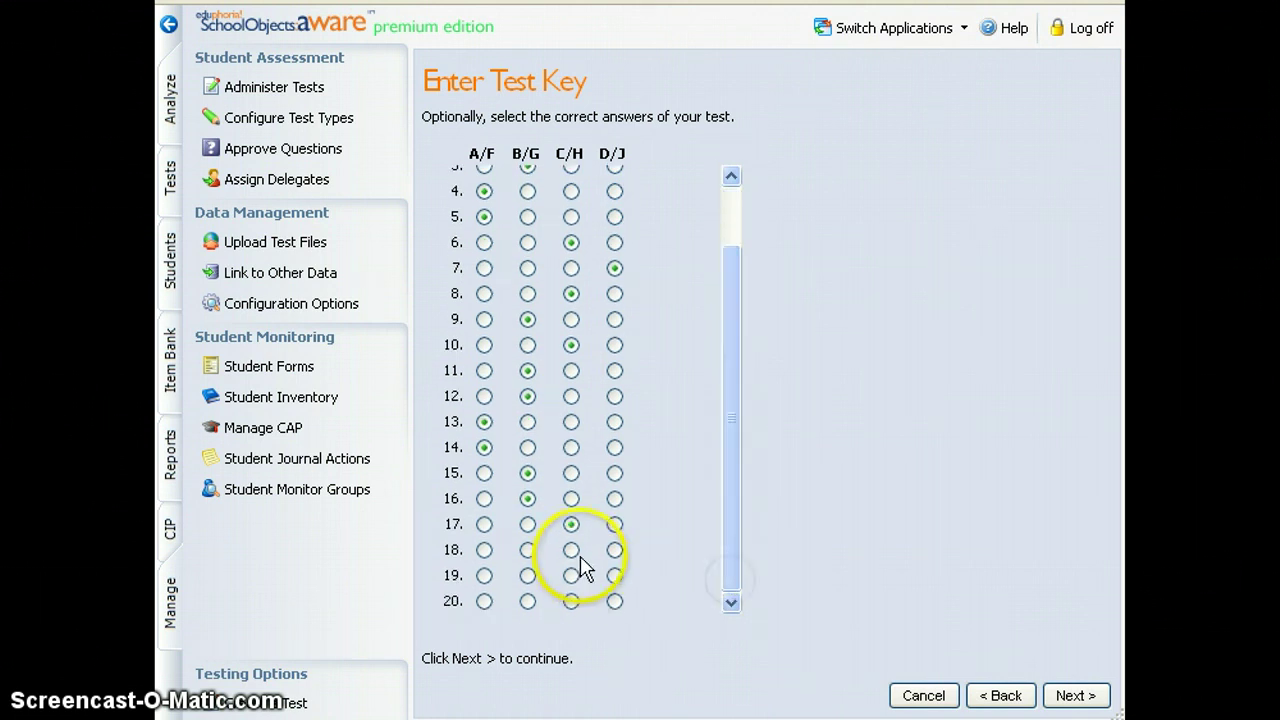
left_click(571, 575)
left_click(527, 600)
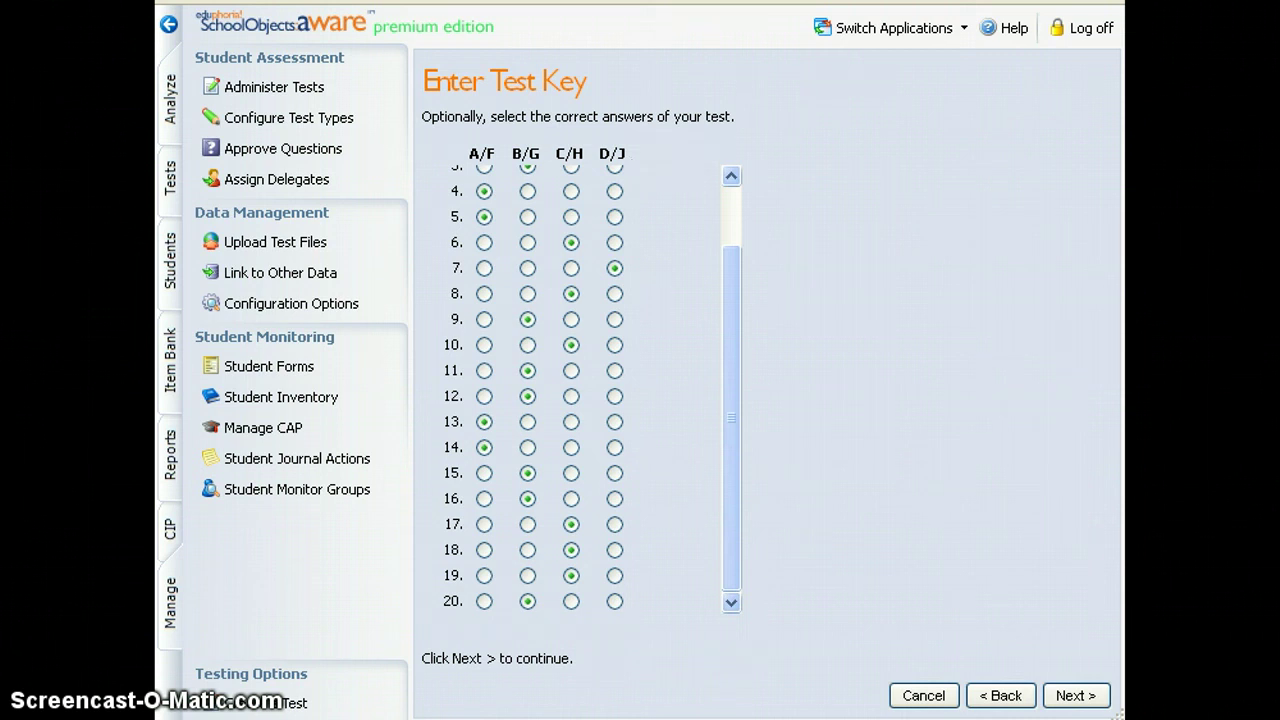
- Finish the quick key setup to create the 045 0113 Math07 Semester Exam administration and collapse the navigation pane
left_click(1072, 695)
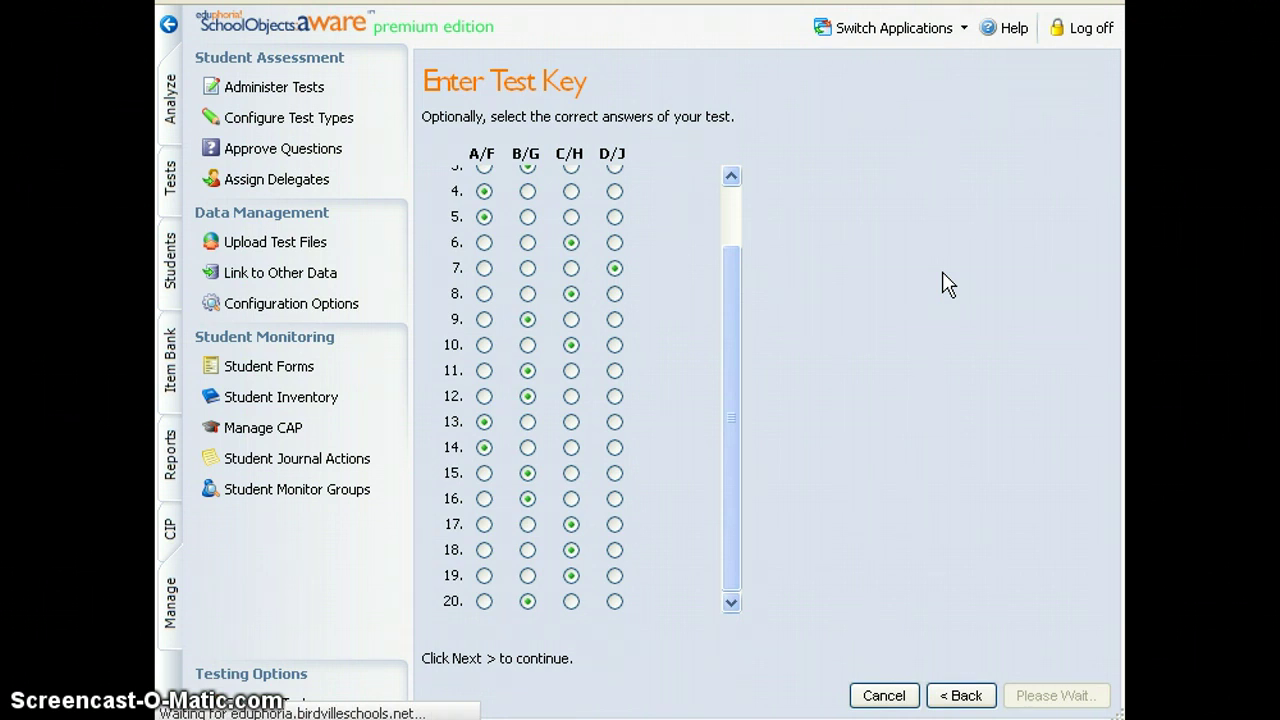
left_click(925, 280)
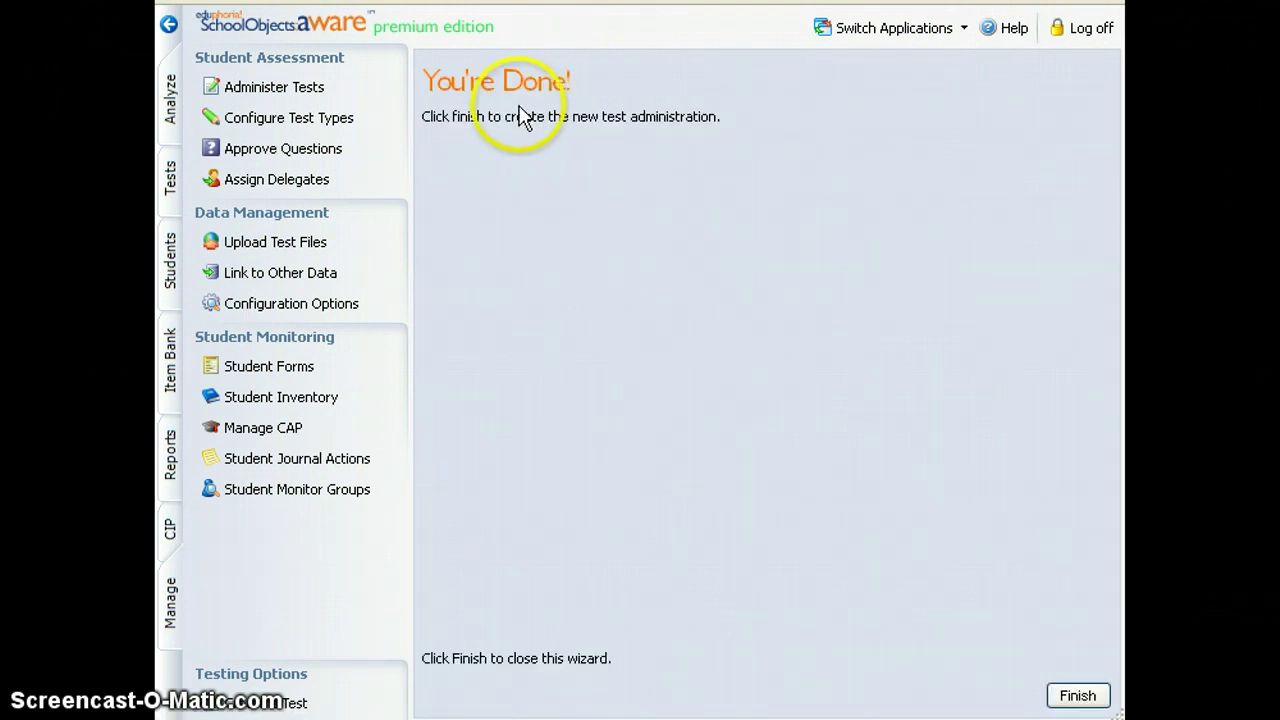
left_click(1080, 697)
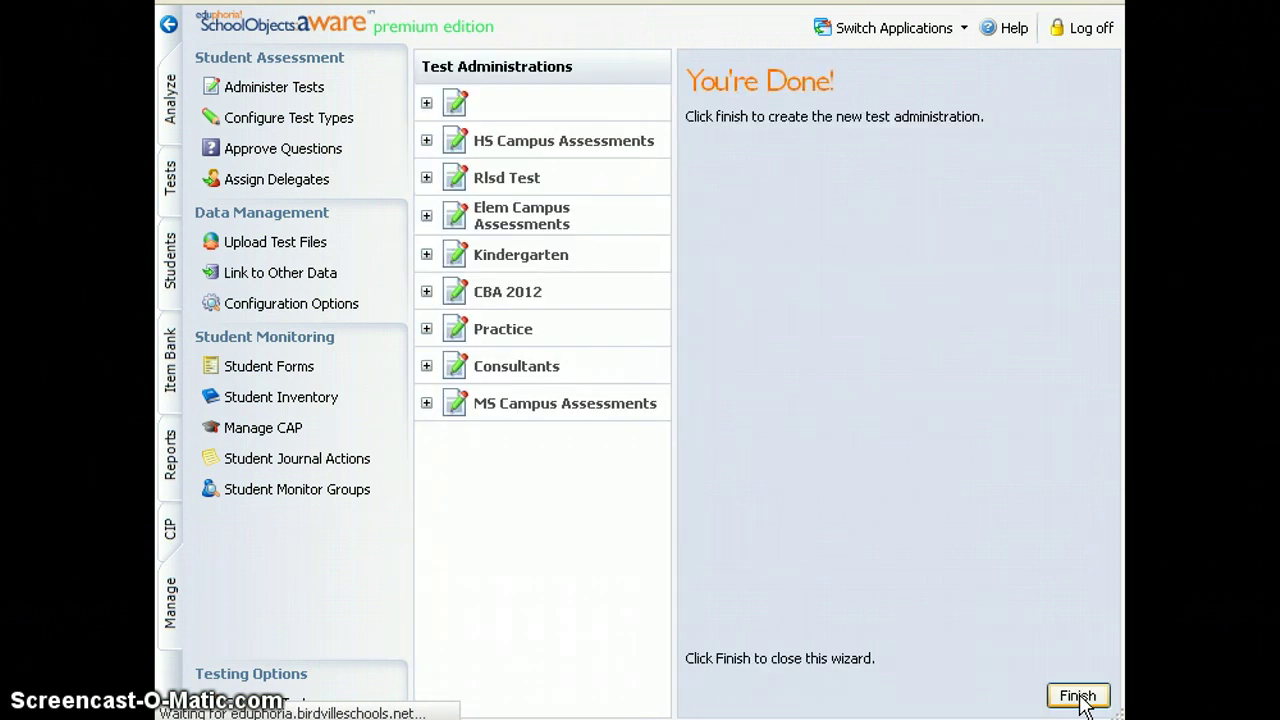
left_click(1080, 697)
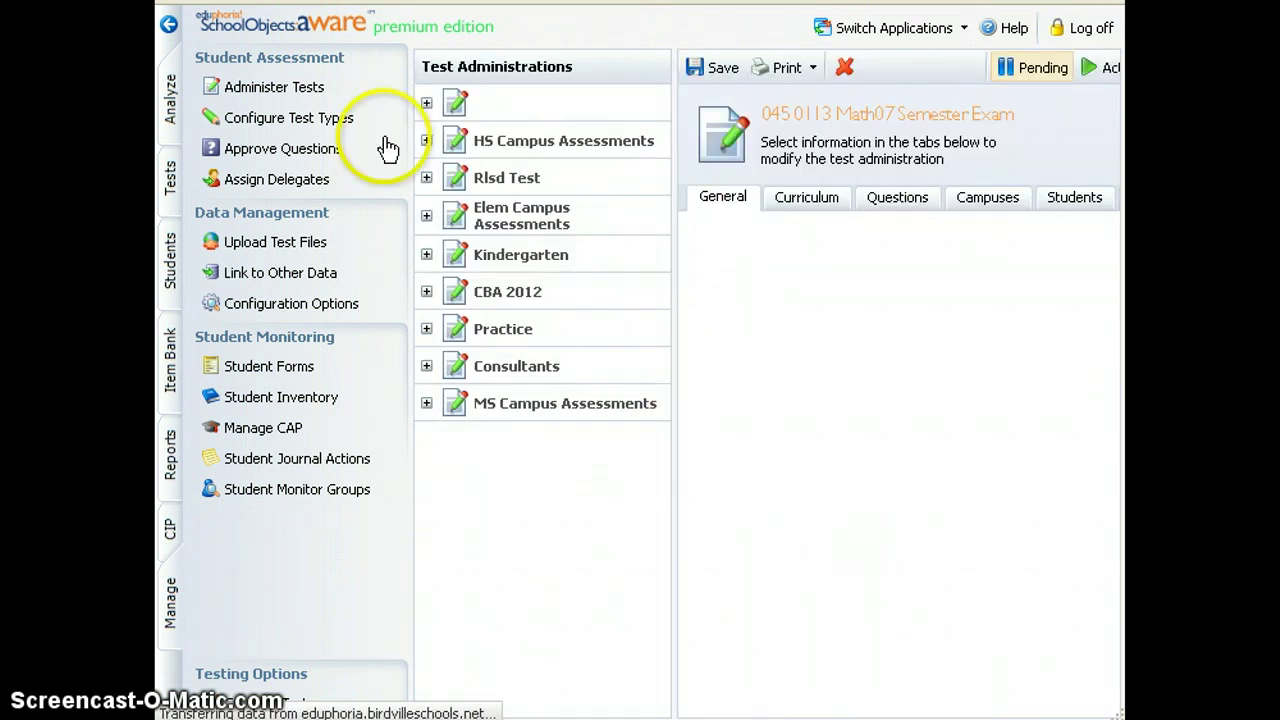
left_click(170, 26)
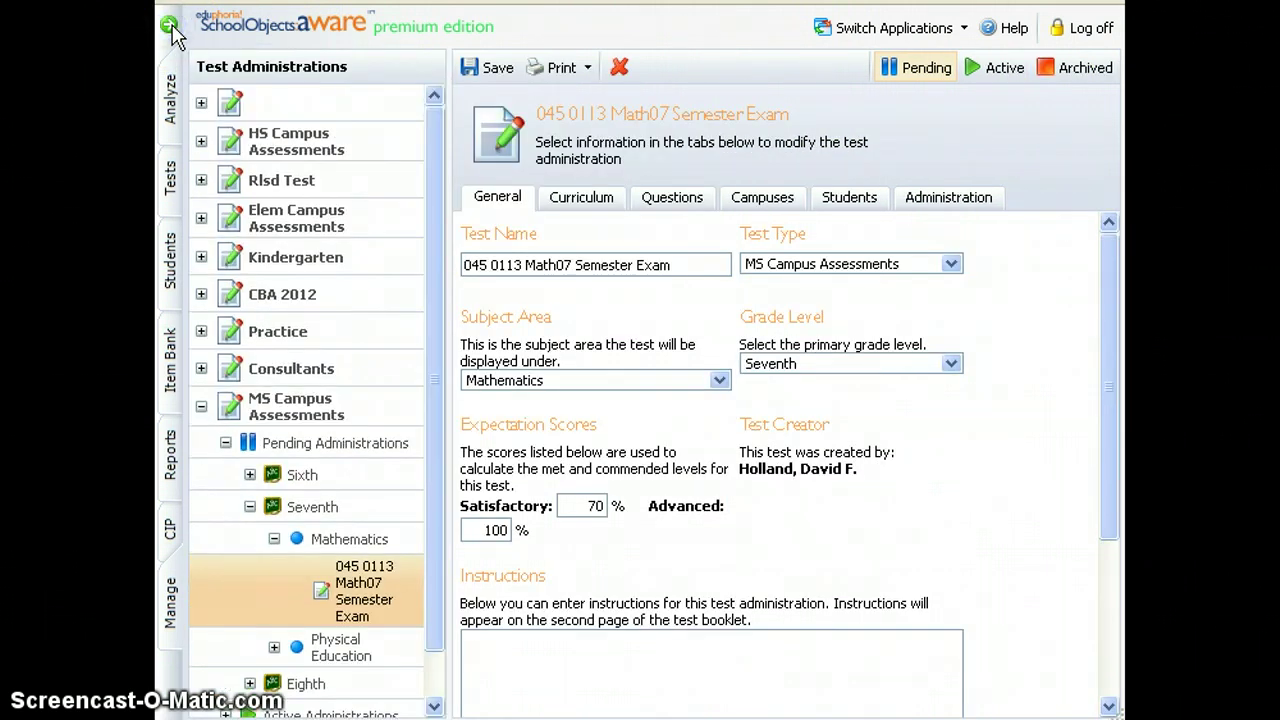
- Set the exam's Advanced expectation score to 90% and look over the remaining general settings
left_click(395, 443)
left_click_drag(508, 530, 480, 530)
type("90")
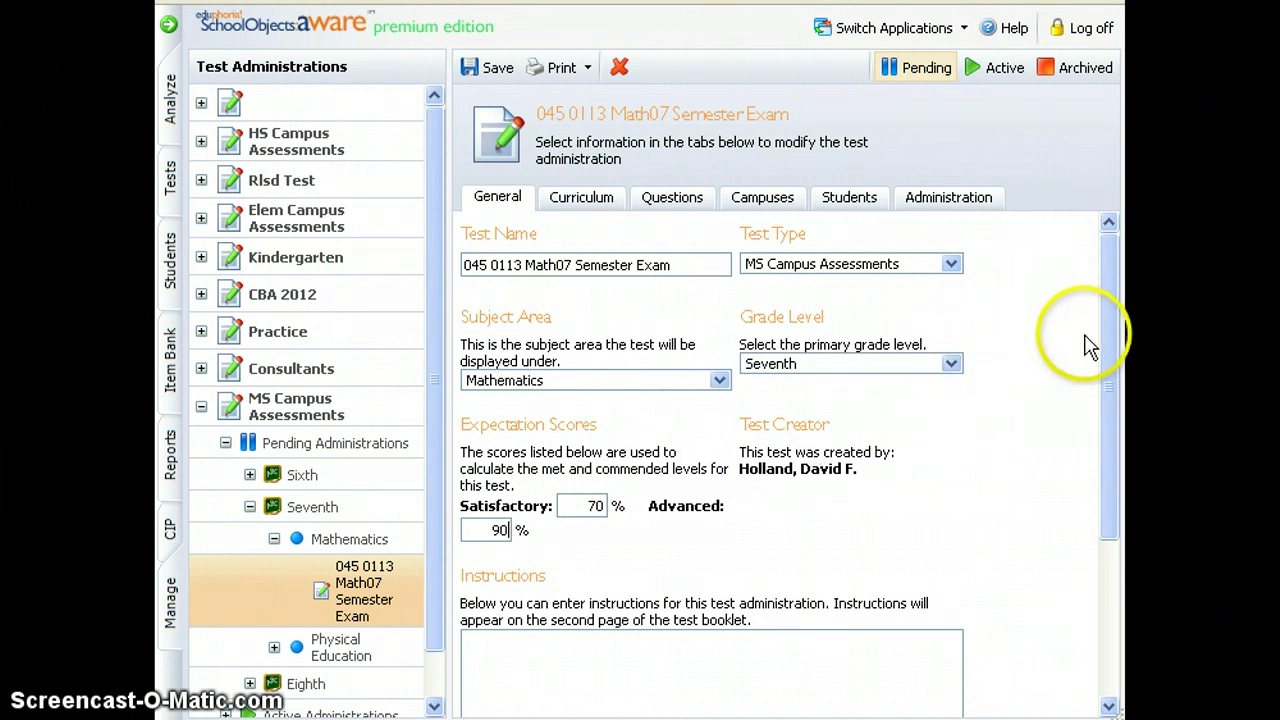
left_click_drag(1110, 312, 1113, 471)
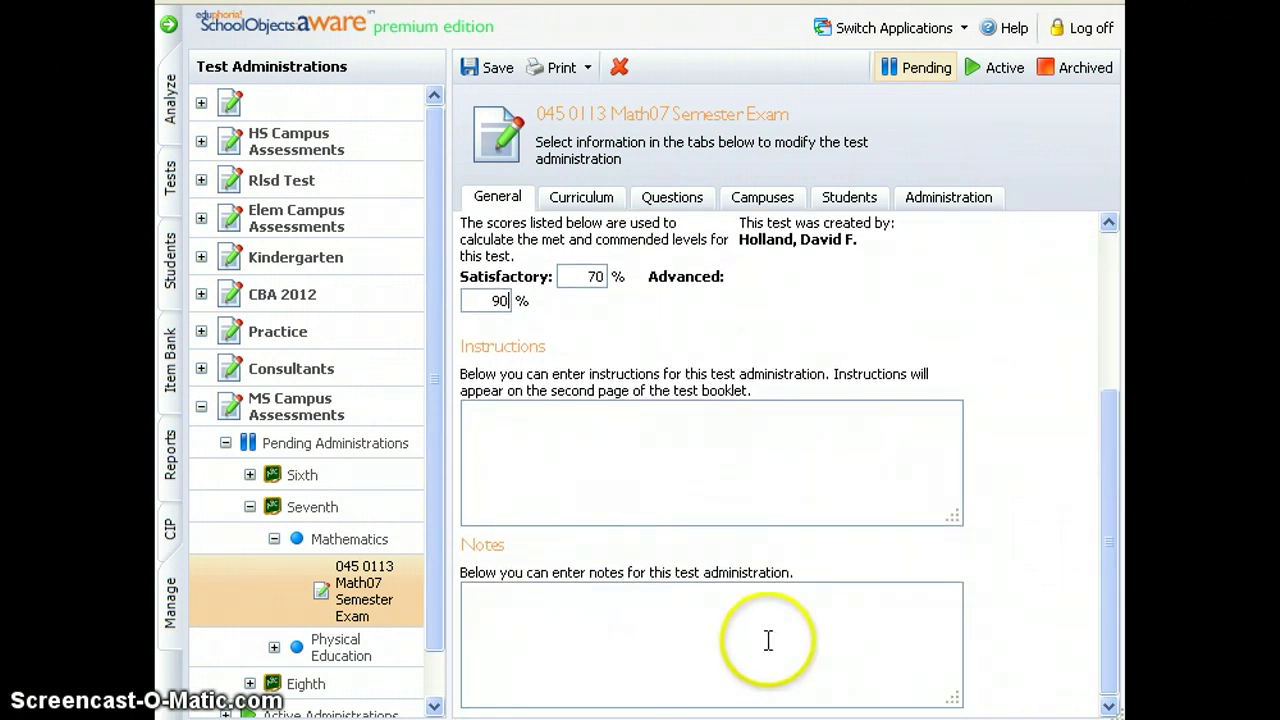
left_click_drag(1115, 552, 1115, 378)
left_click(935, 362)
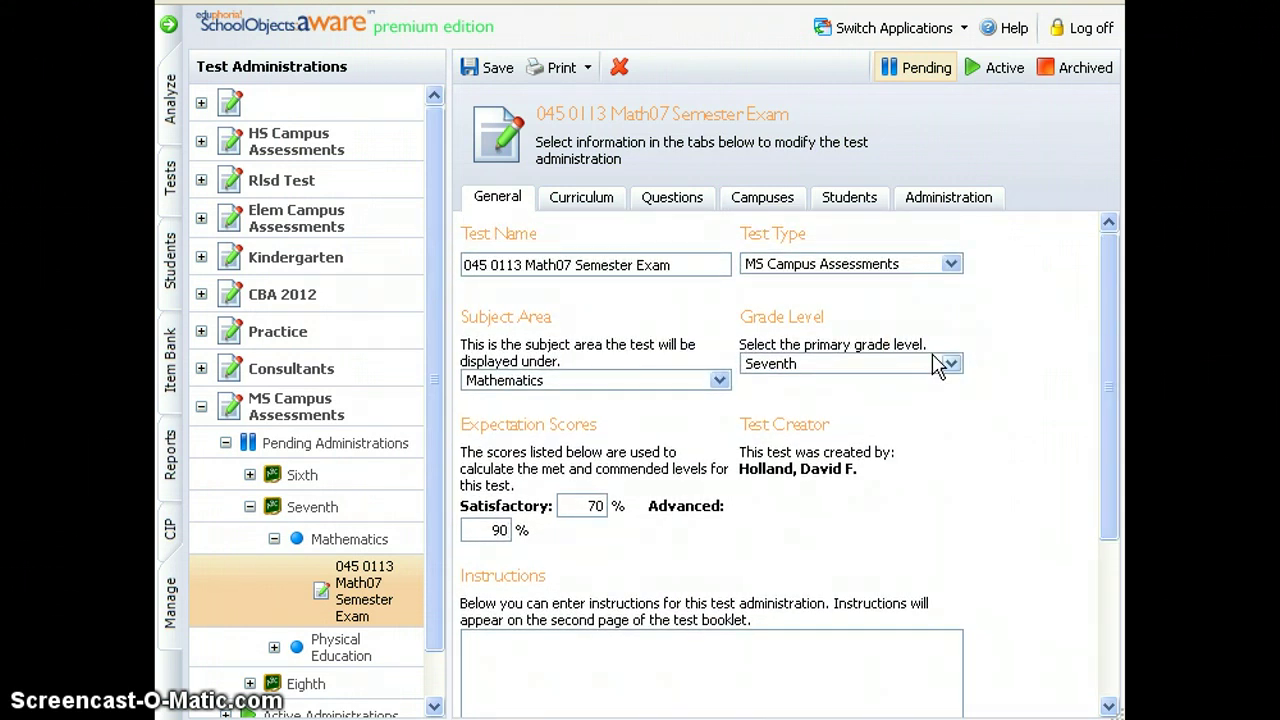
- Review the courses associated with the exam and the options for adding or removing a course
left_click(600, 199)
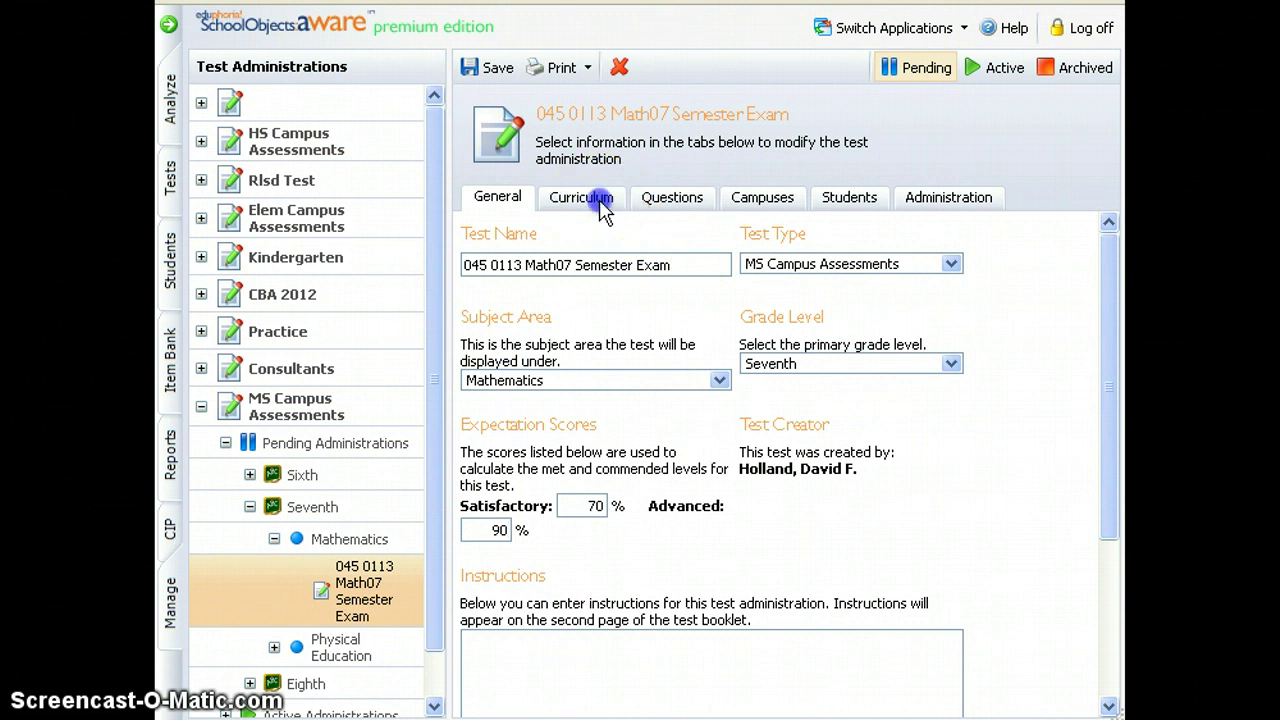
left_click(608, 353)
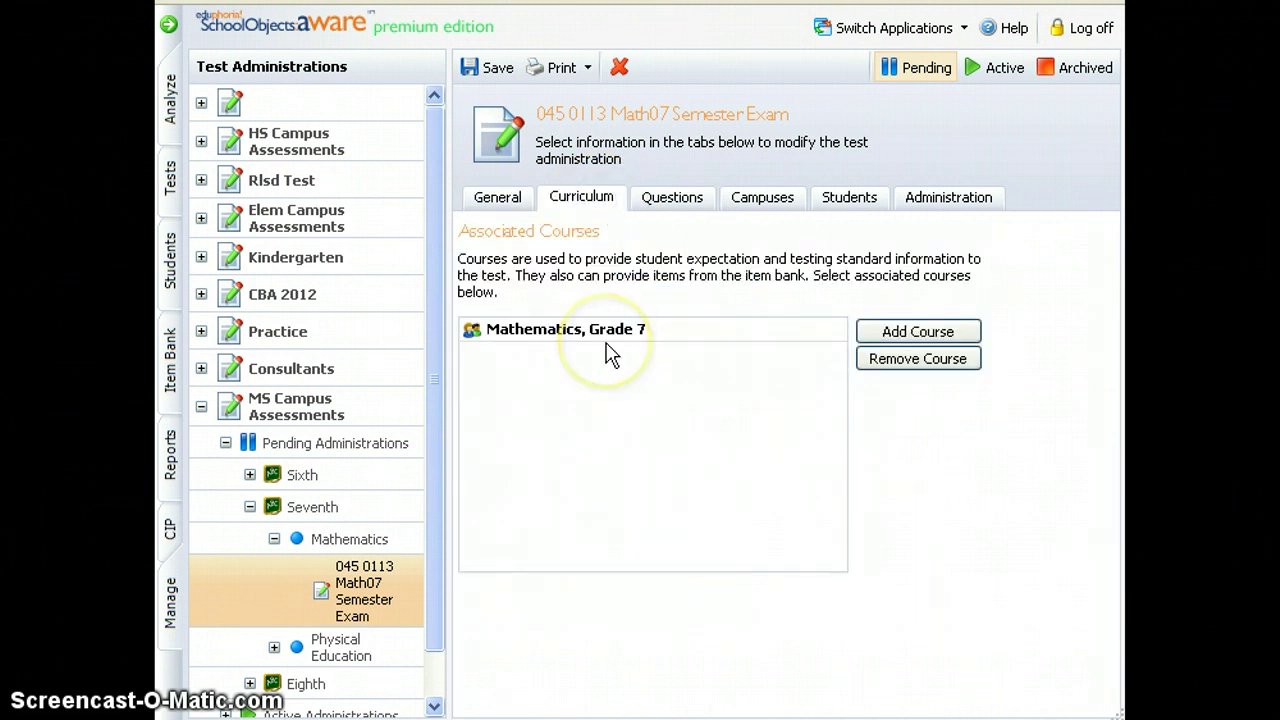
left_click(890, 333)
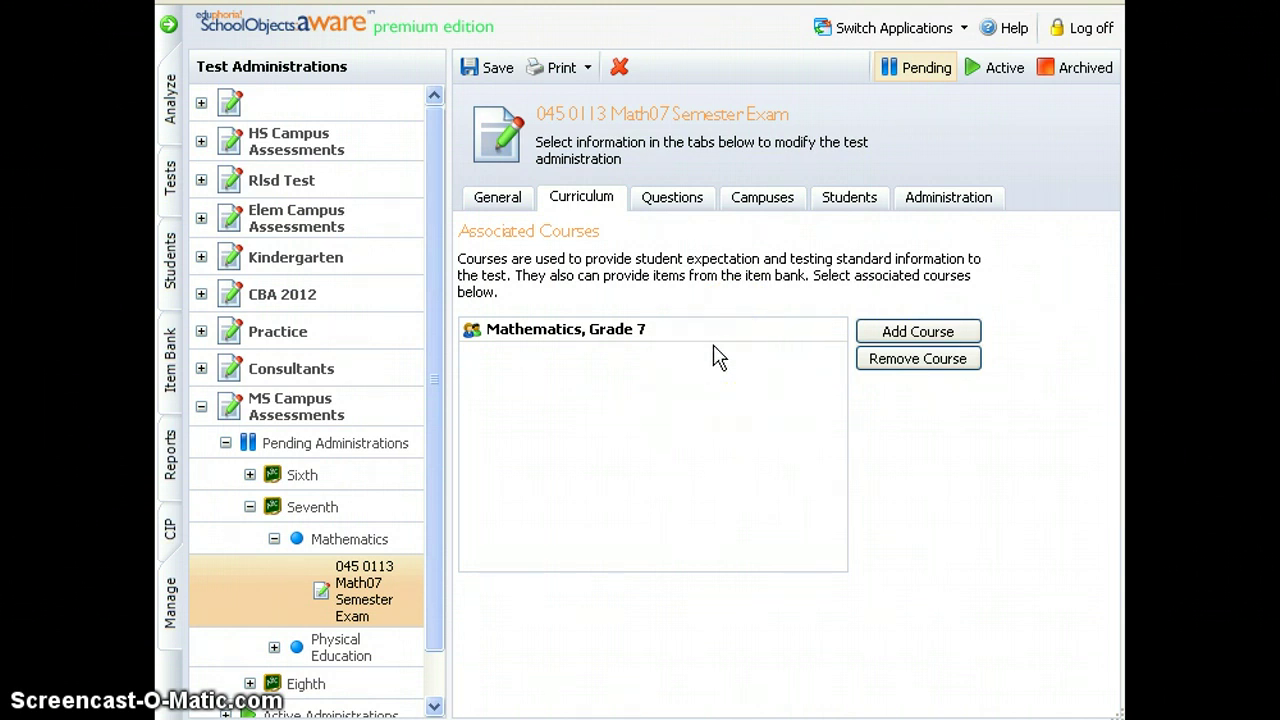
left_click(694, 375)
left_click(948, 340)
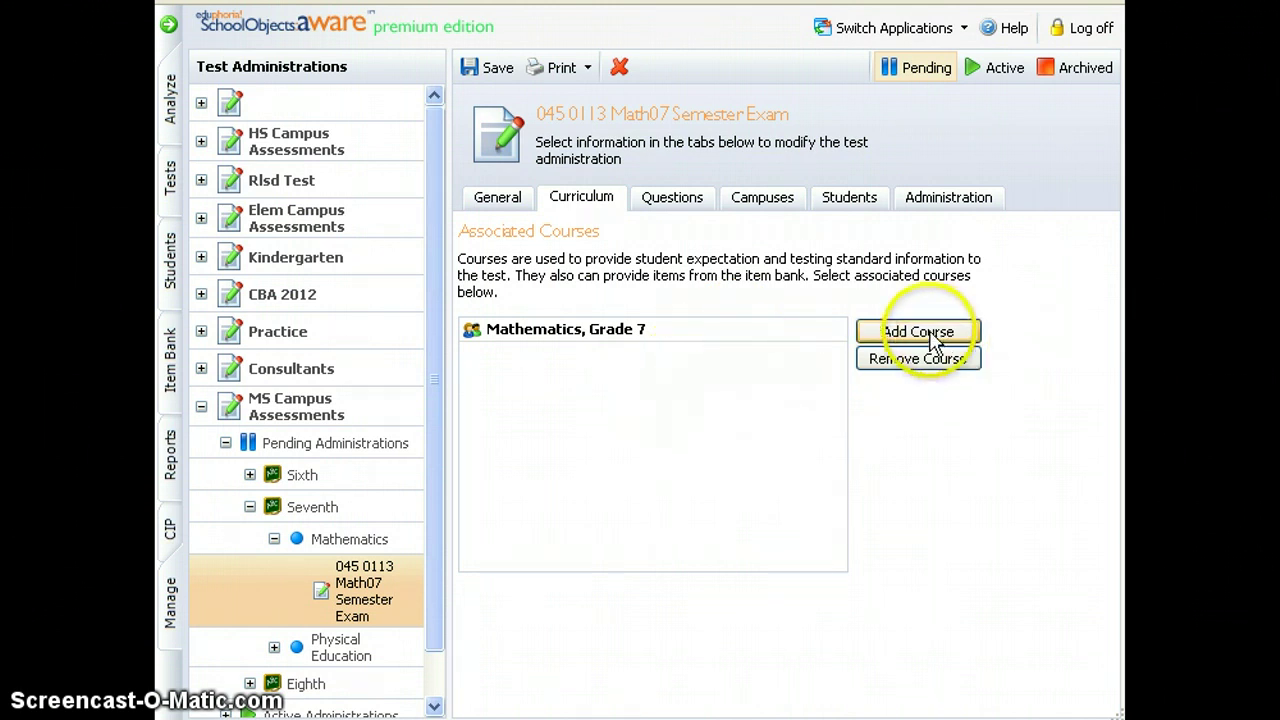
- Open the exam's question list and turn off alternate answer lettering so every question uses A to D
left_click(677, 197)
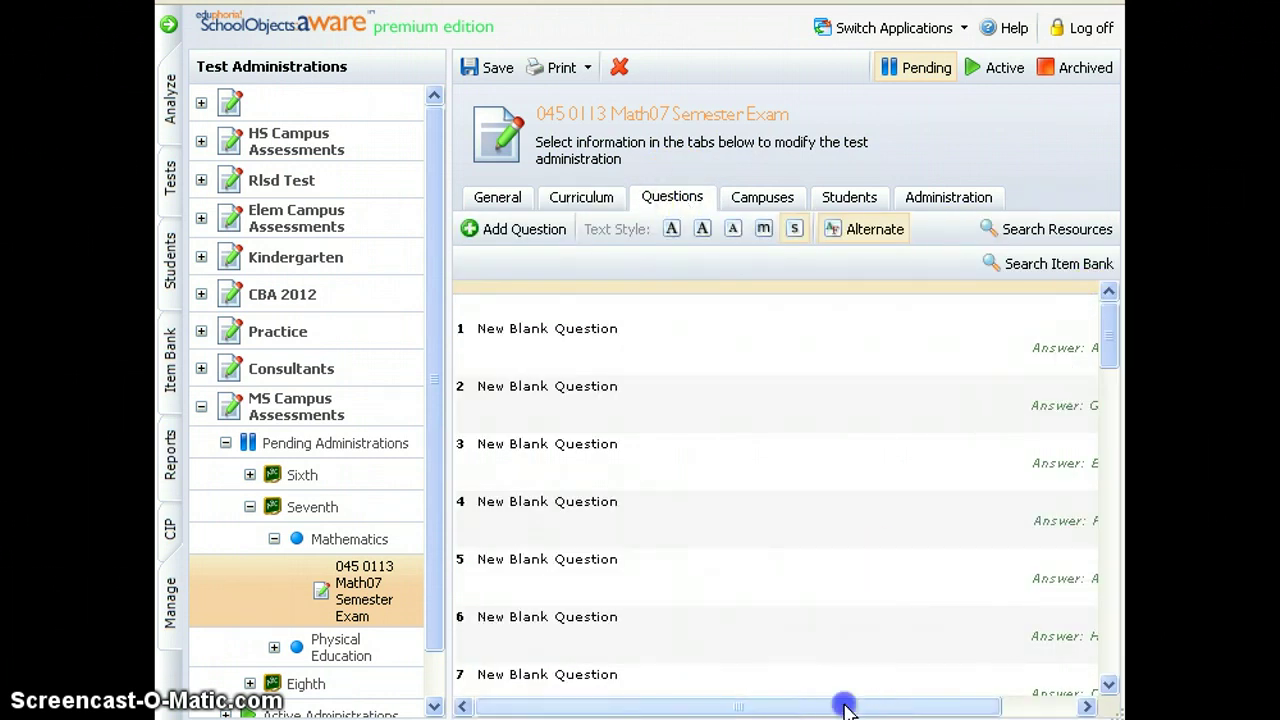
mouse_move(843, 700)
left_mouse_down()
mouse_move(894, 700)
mouse_move(829, 700)
left_mouse_up()
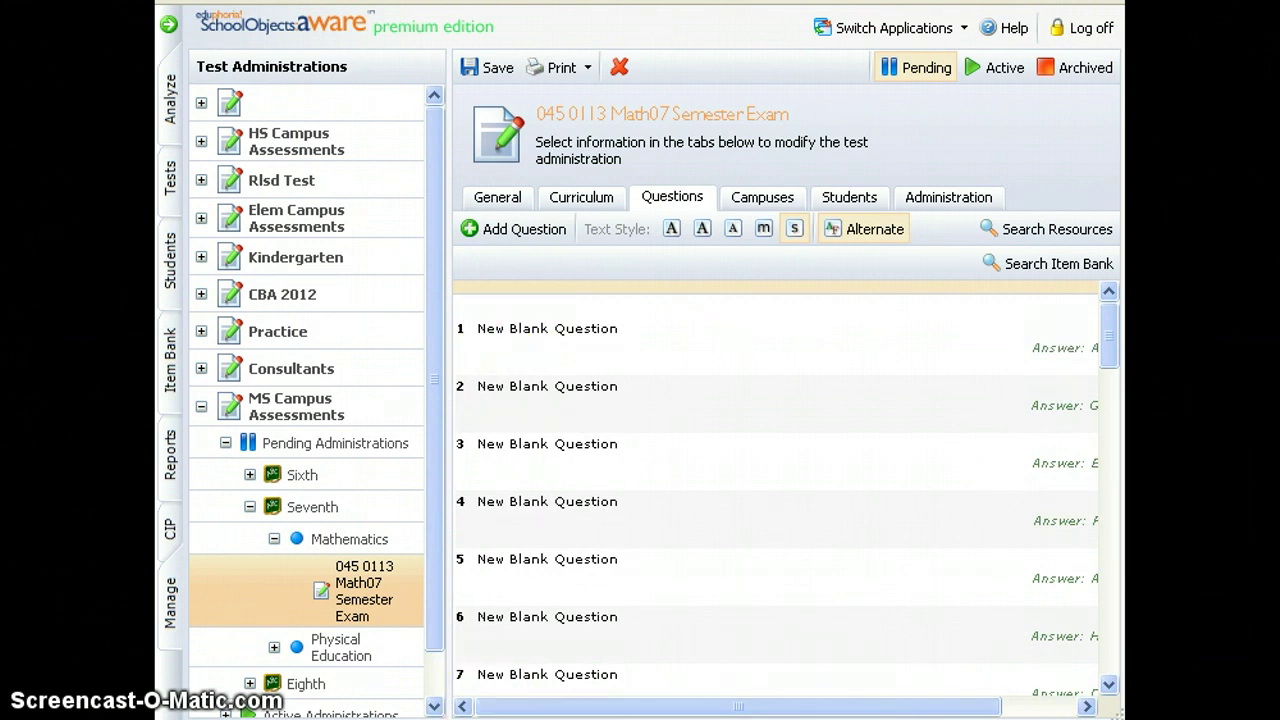
left_click_drag(1110, 330, 1110, 290)
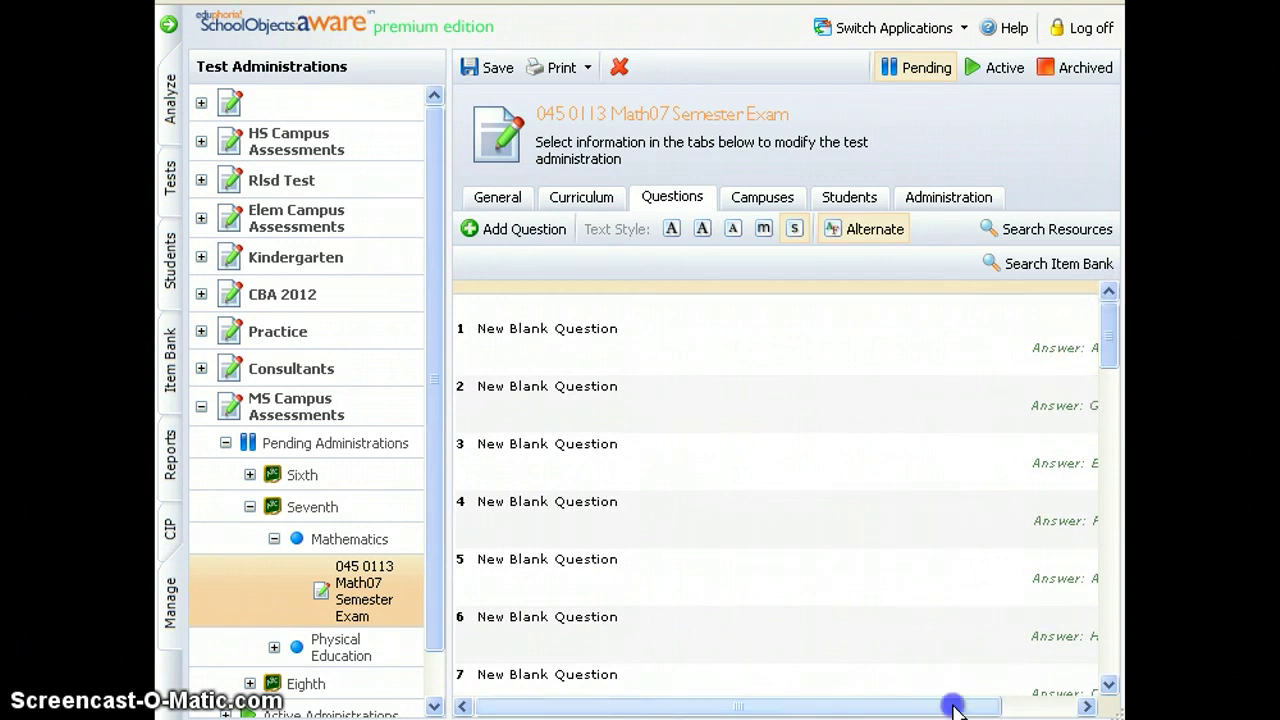
left_click_drag(952, 706, 975, 707)
mouse_move(1080, 357)
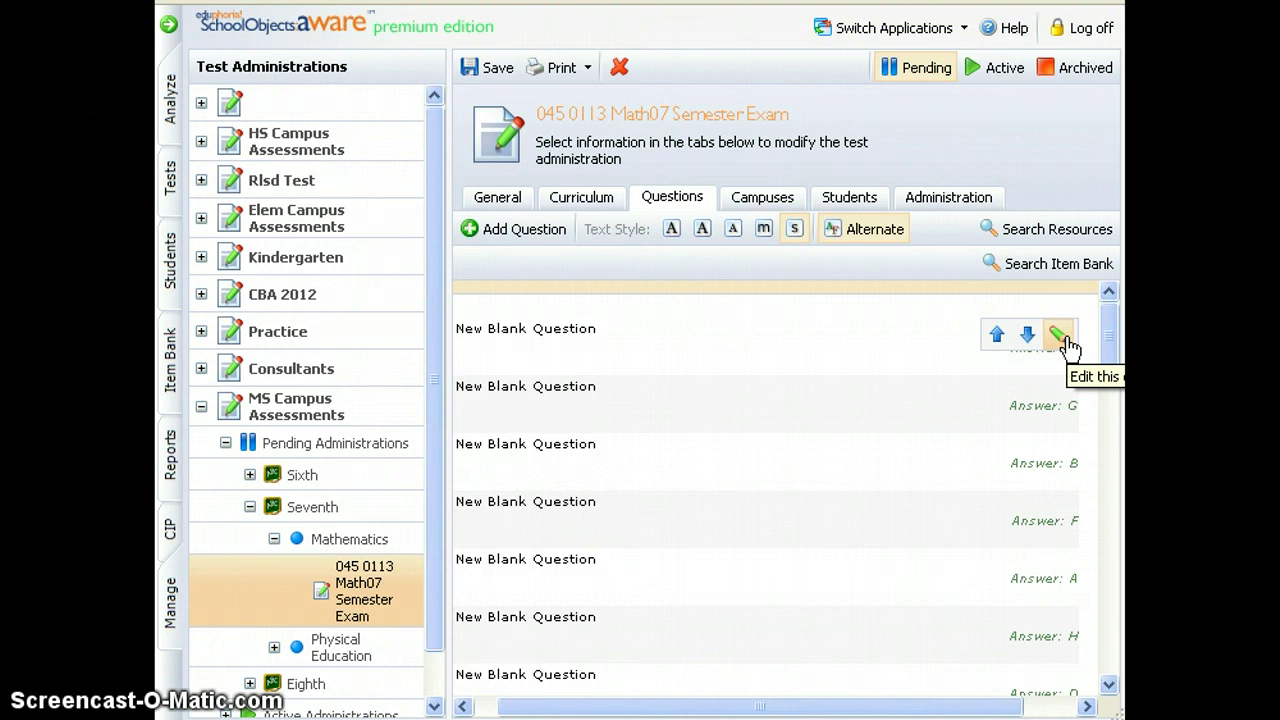
left_click(853, 240)
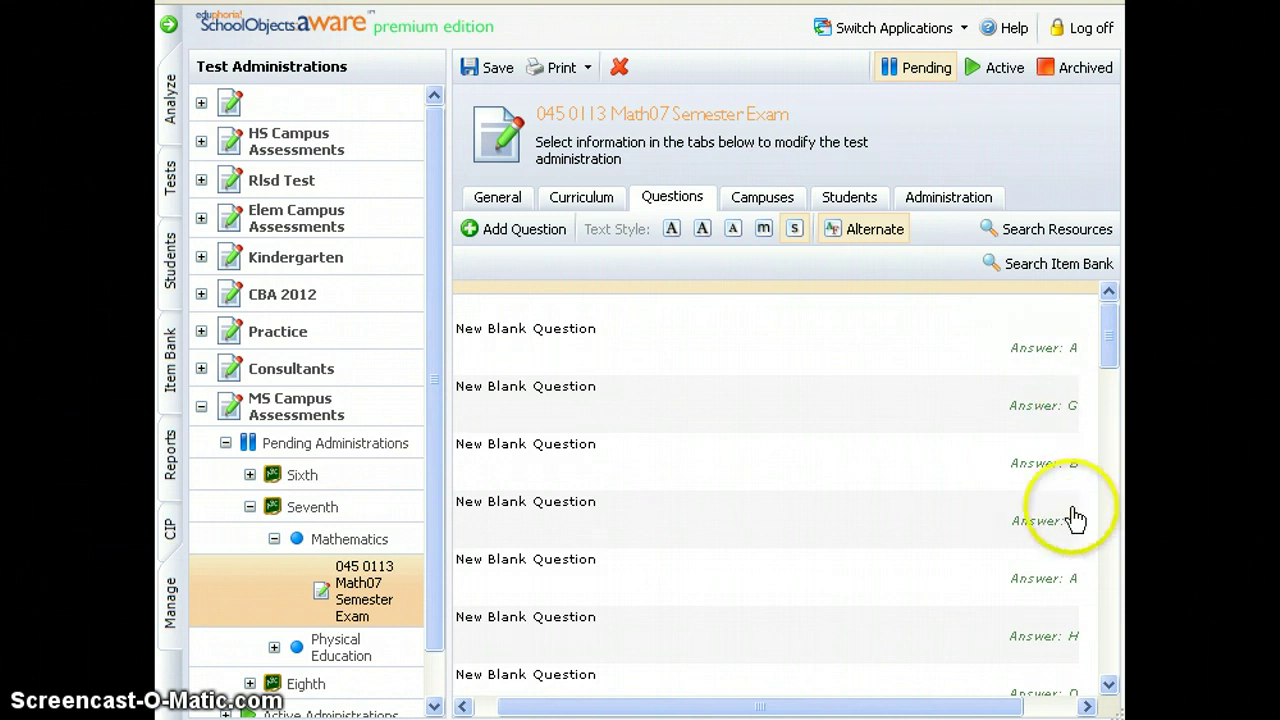
left_click(865, 232)
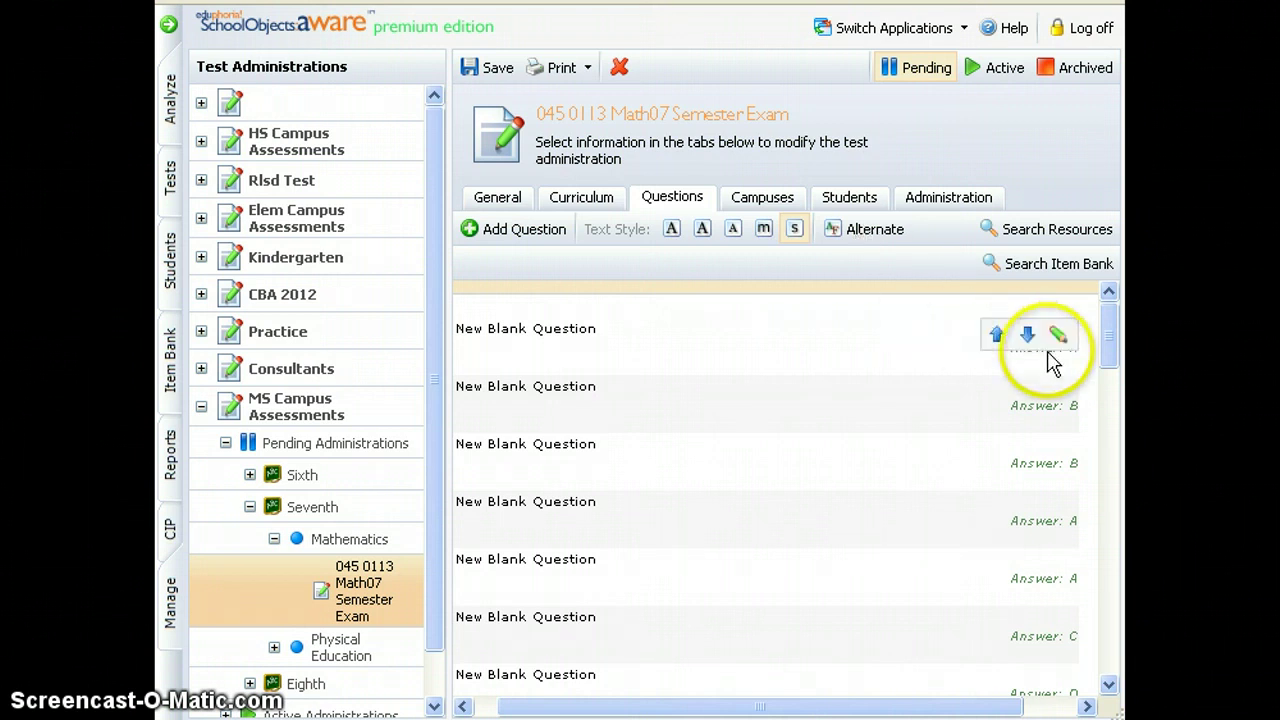
- Edit question 1 to assign 7.2(F) [R] as its primary student expectation and finish the edit
mouse_move(935, 376)
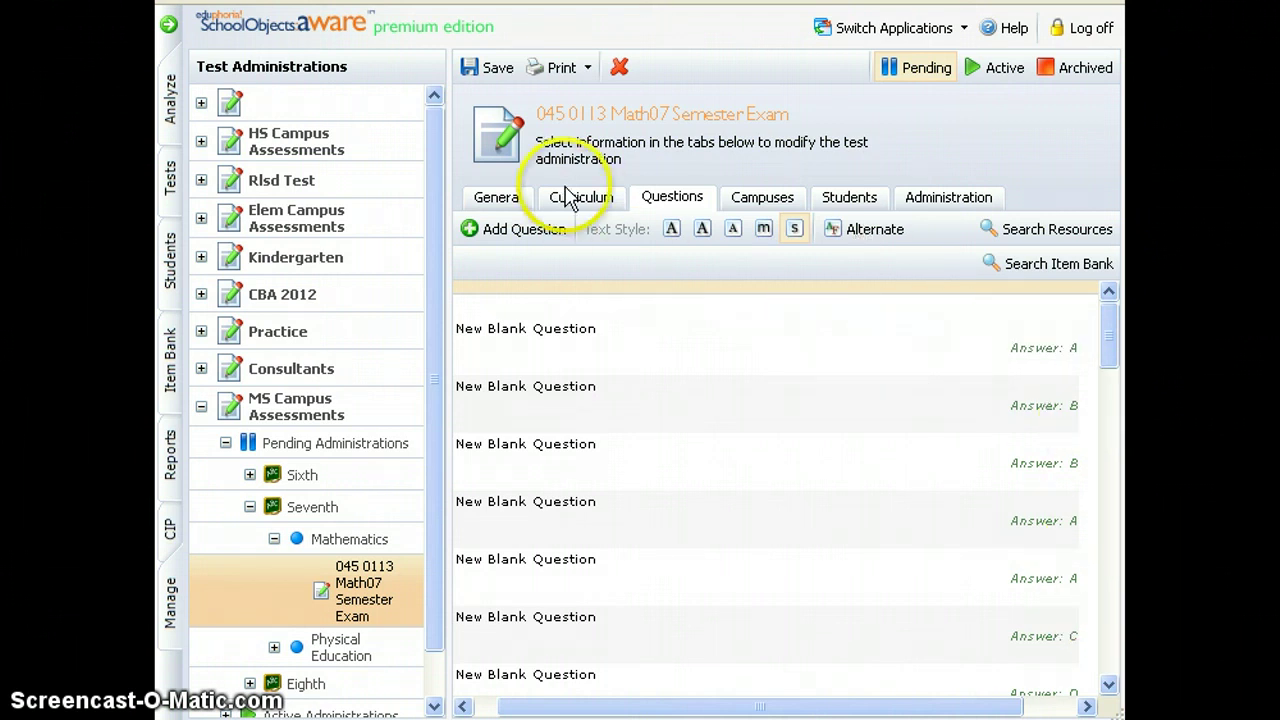
mouse_move(1068, 346)
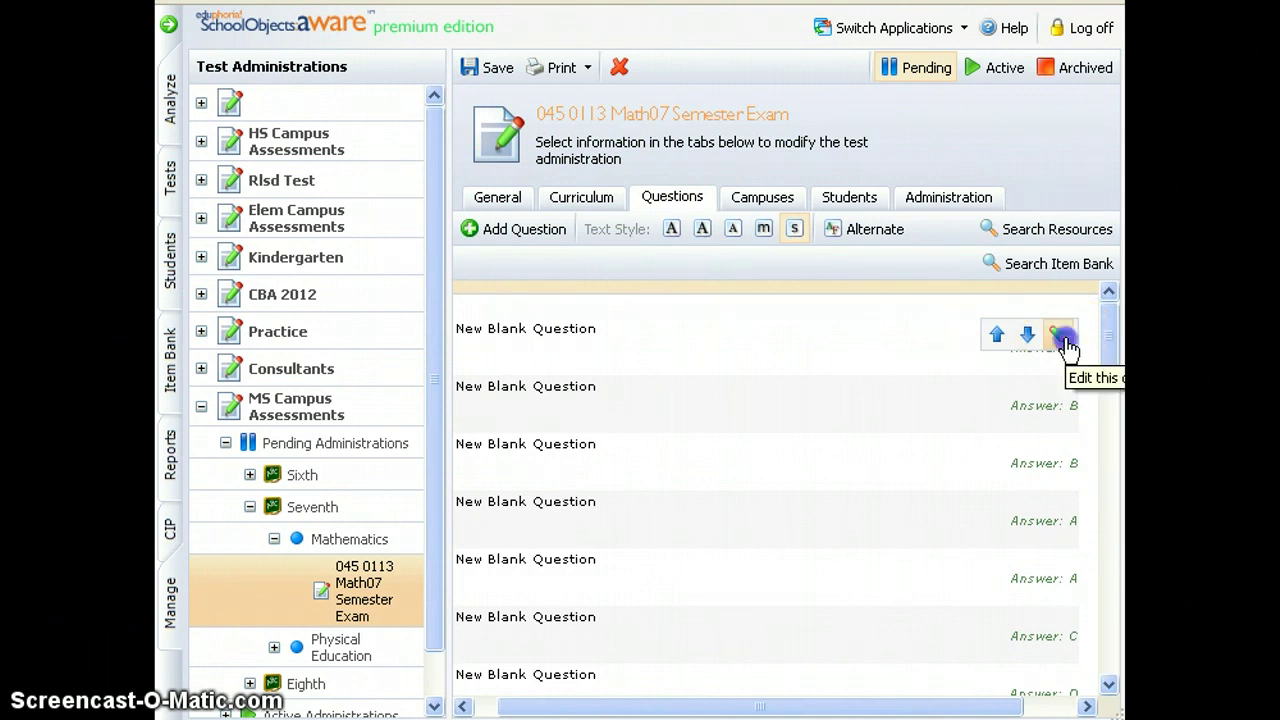
left_click(862, 350)
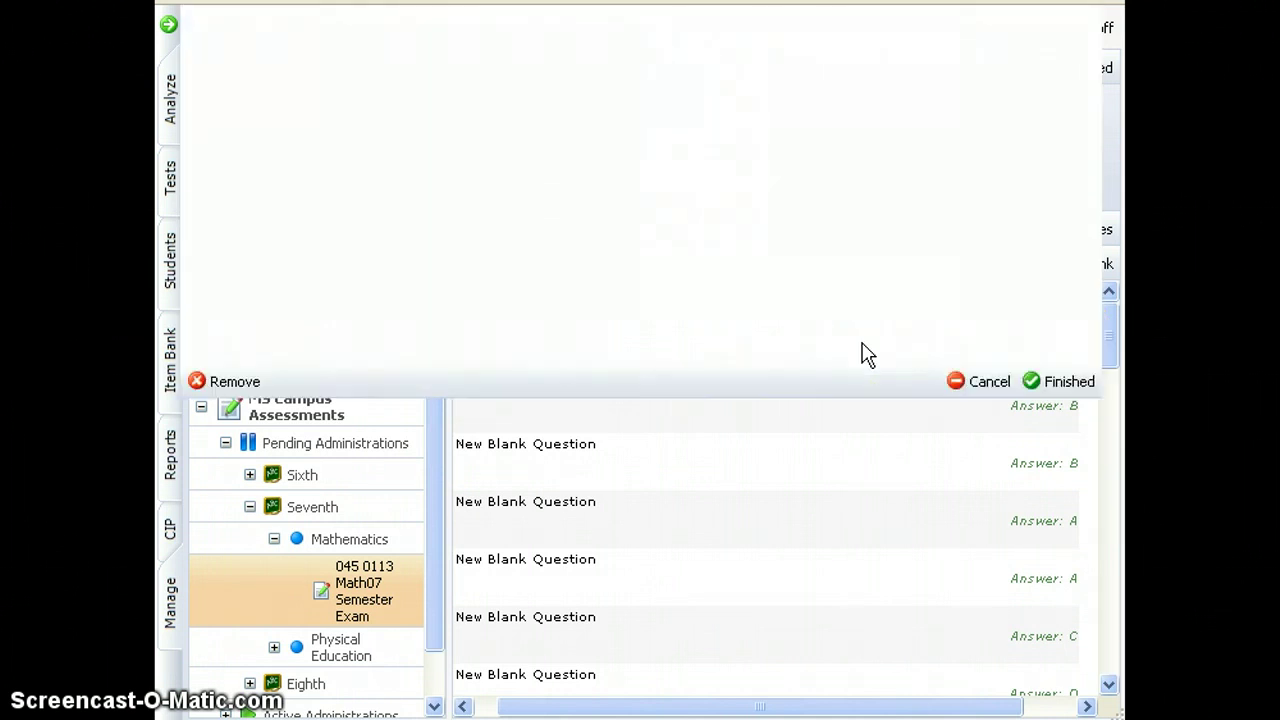
left_click(853, 306)
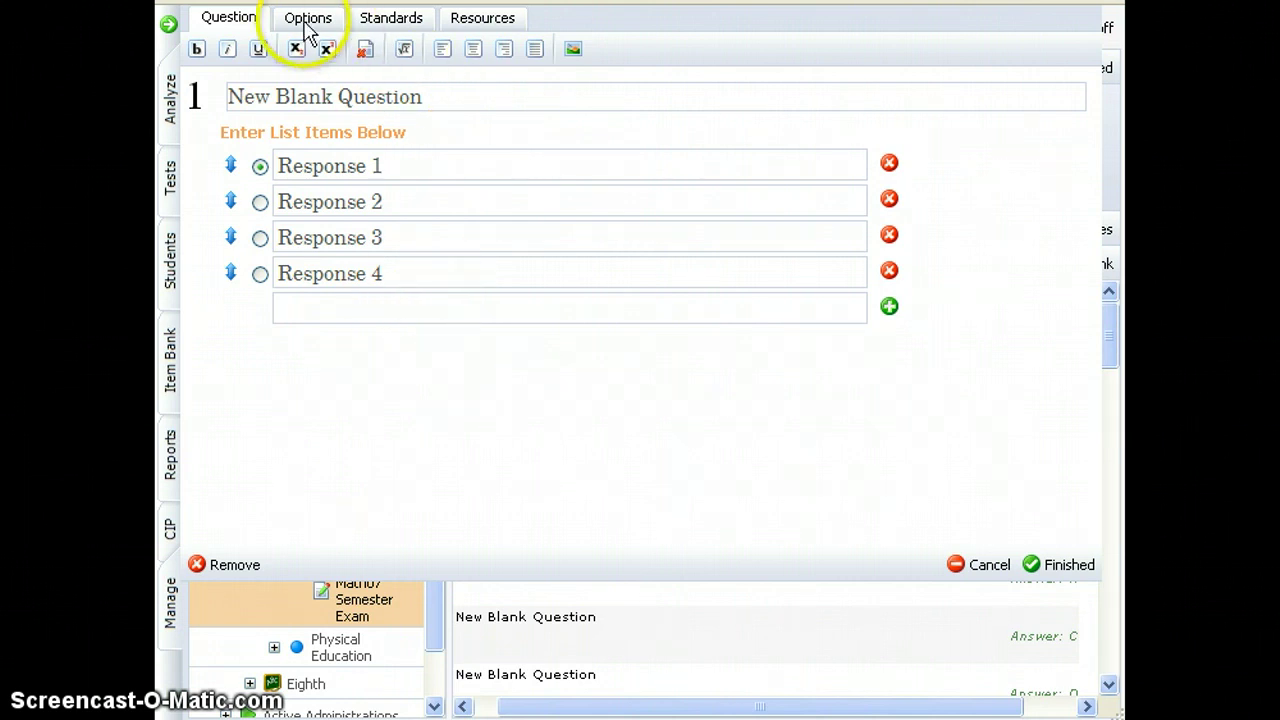
left_click(410, 30)
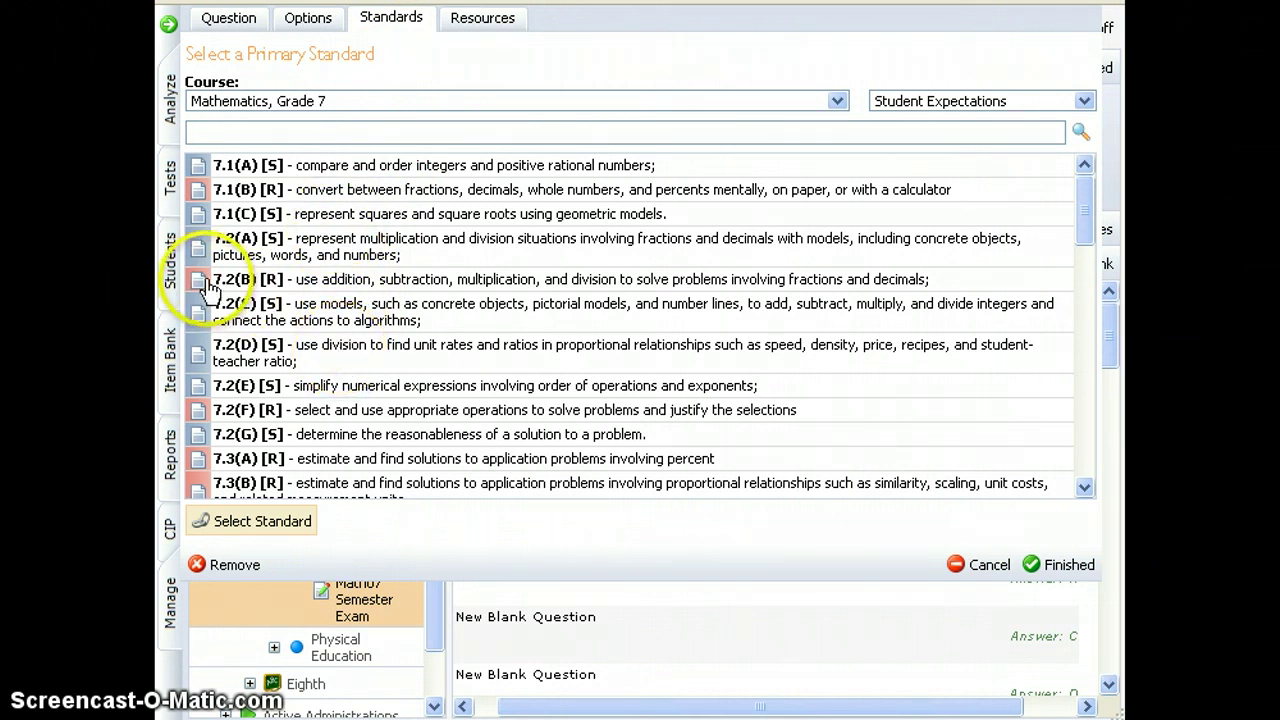
left_click(371, 412)
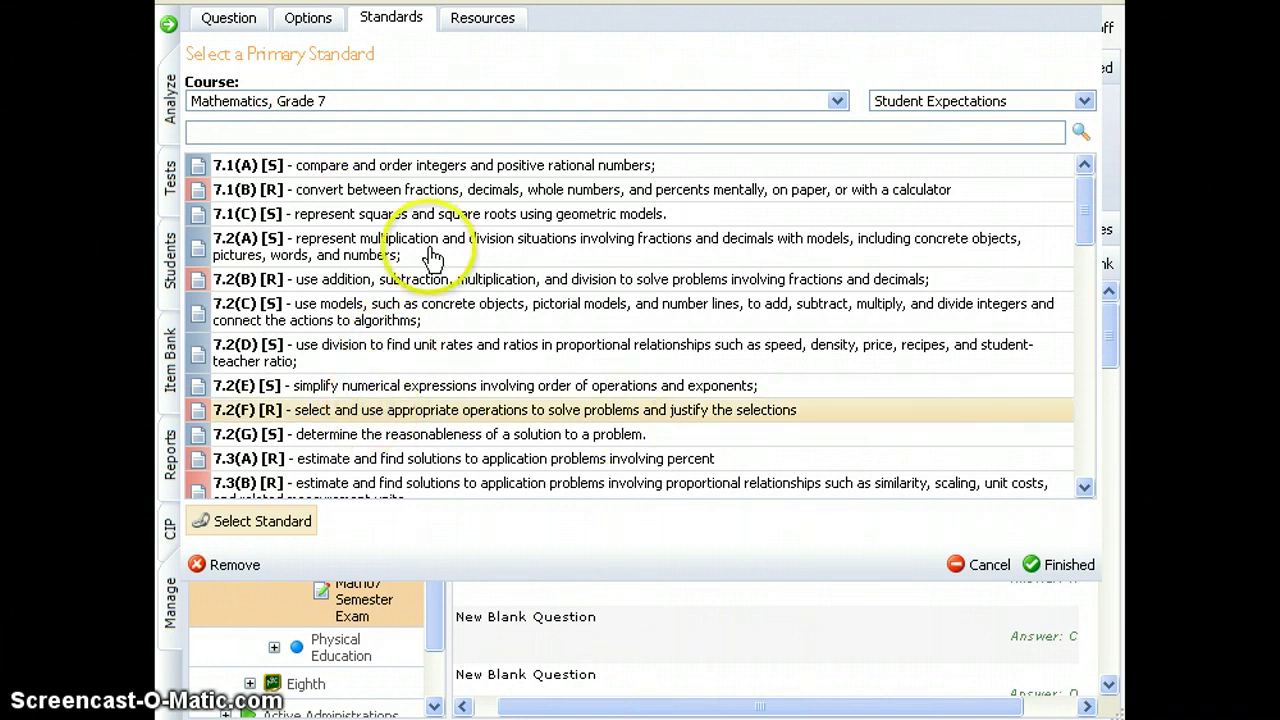
left_click(280, 528)
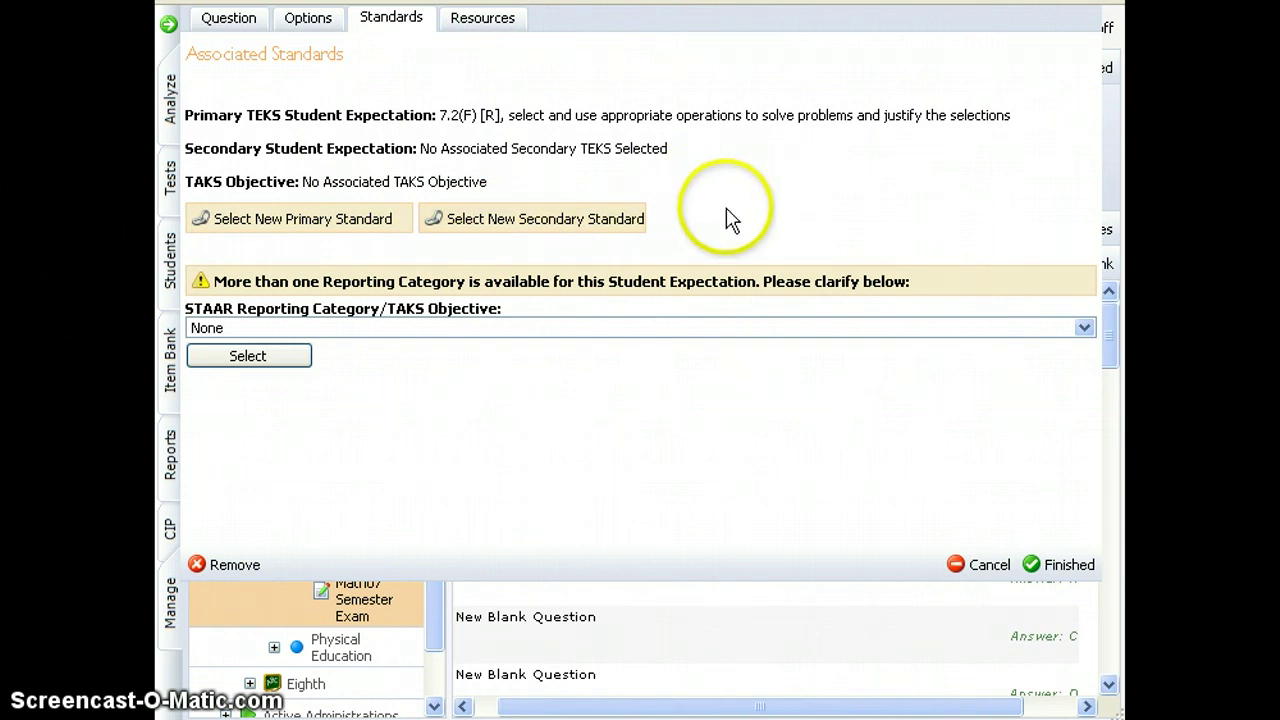
left_click(1068, 572)
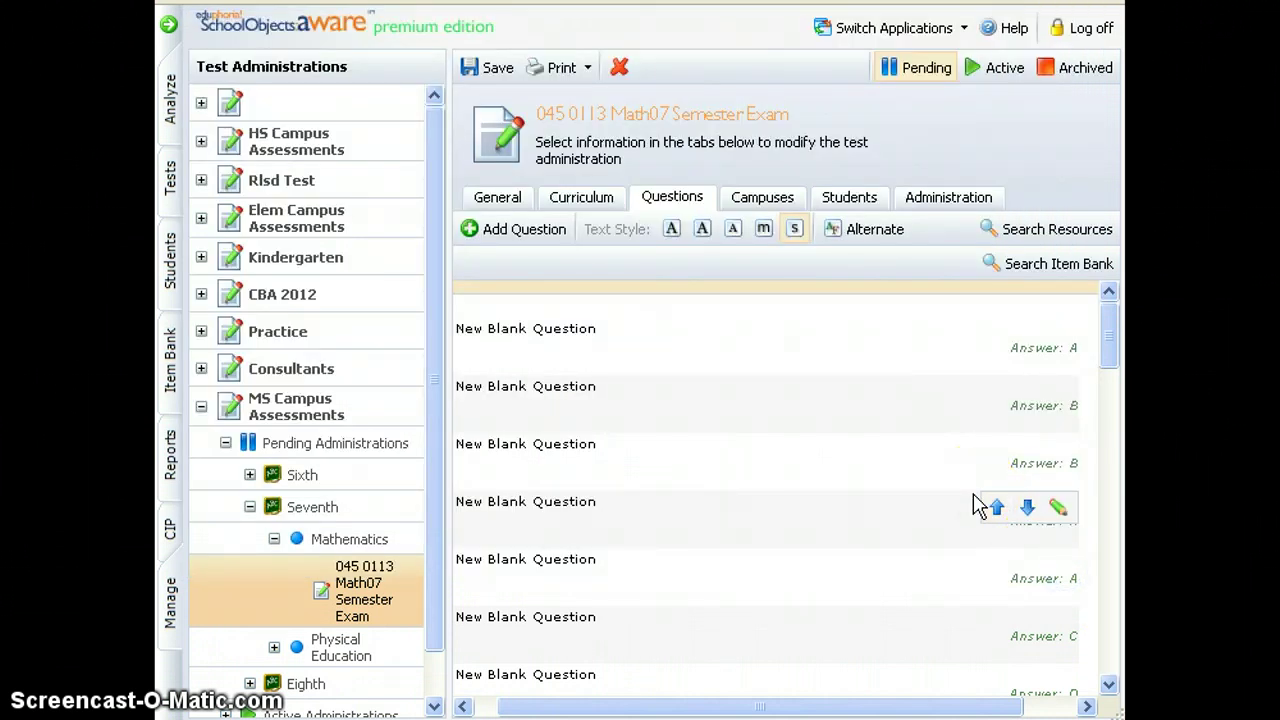
left_click(996, 393)
left_click(996, 452)
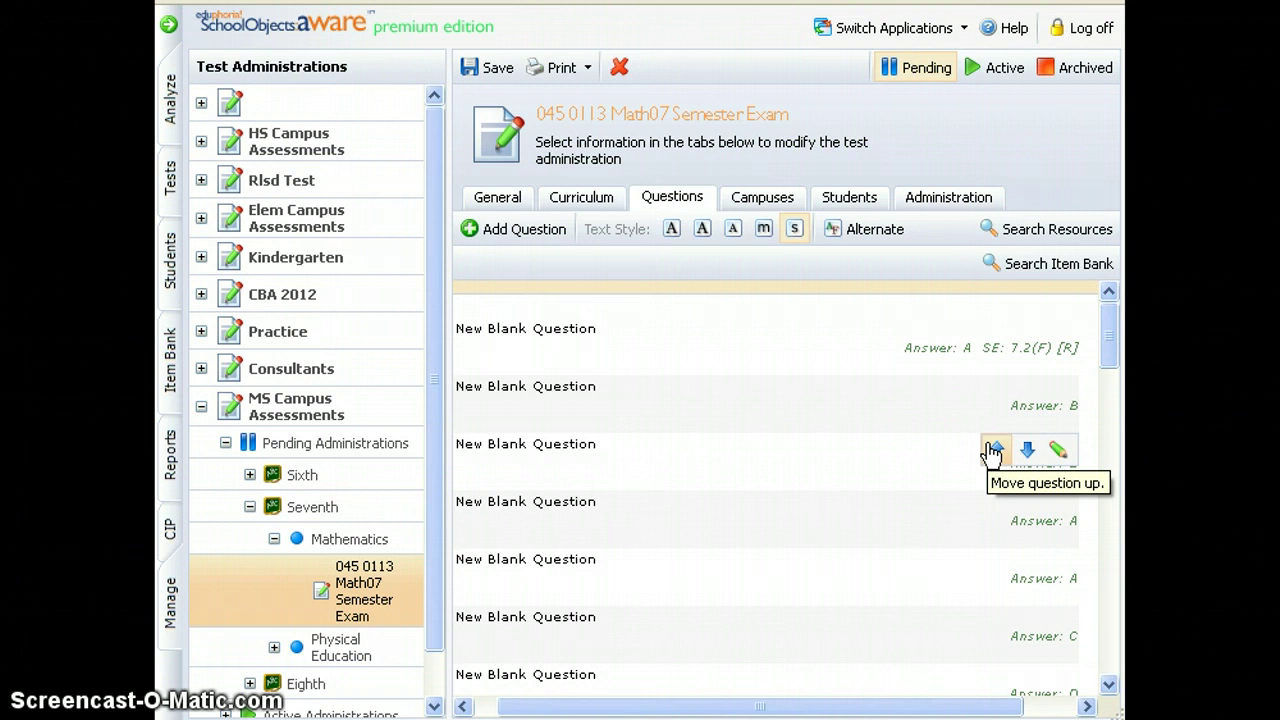
left_click(993, 452)
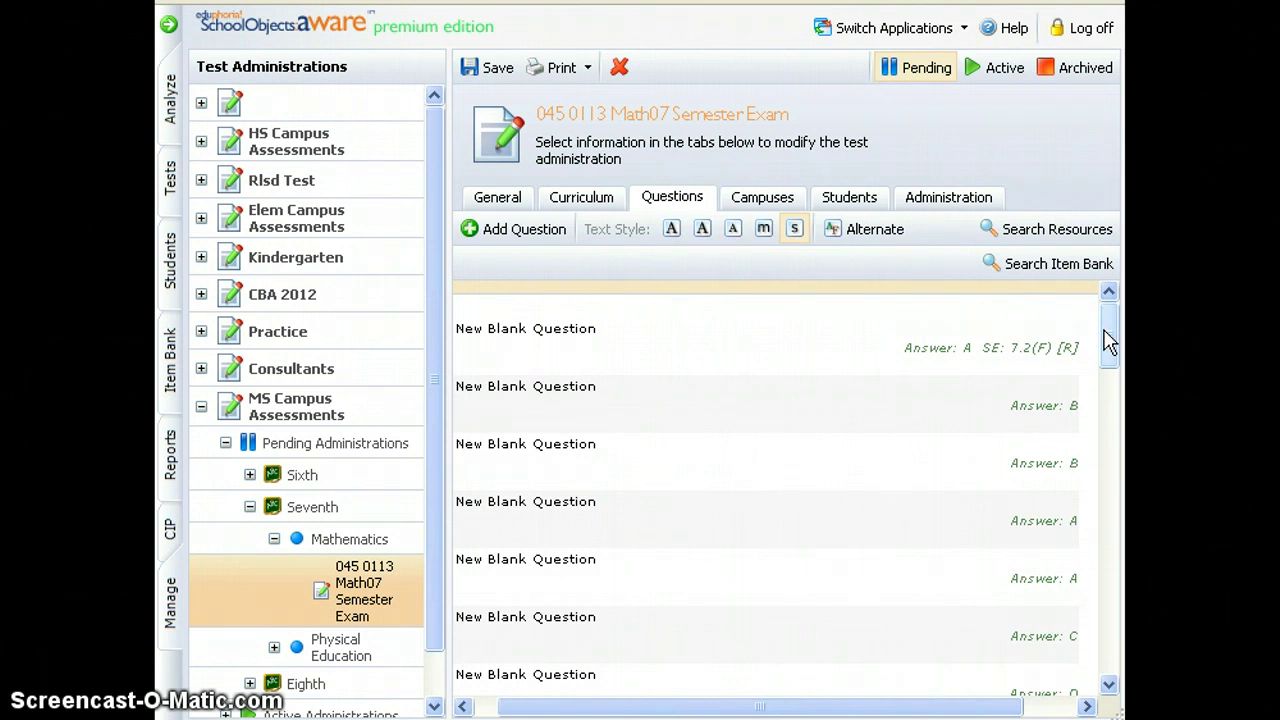
- Check the exam's participating campuses for 045 - Watauga Middle School
left_click(776, 206)
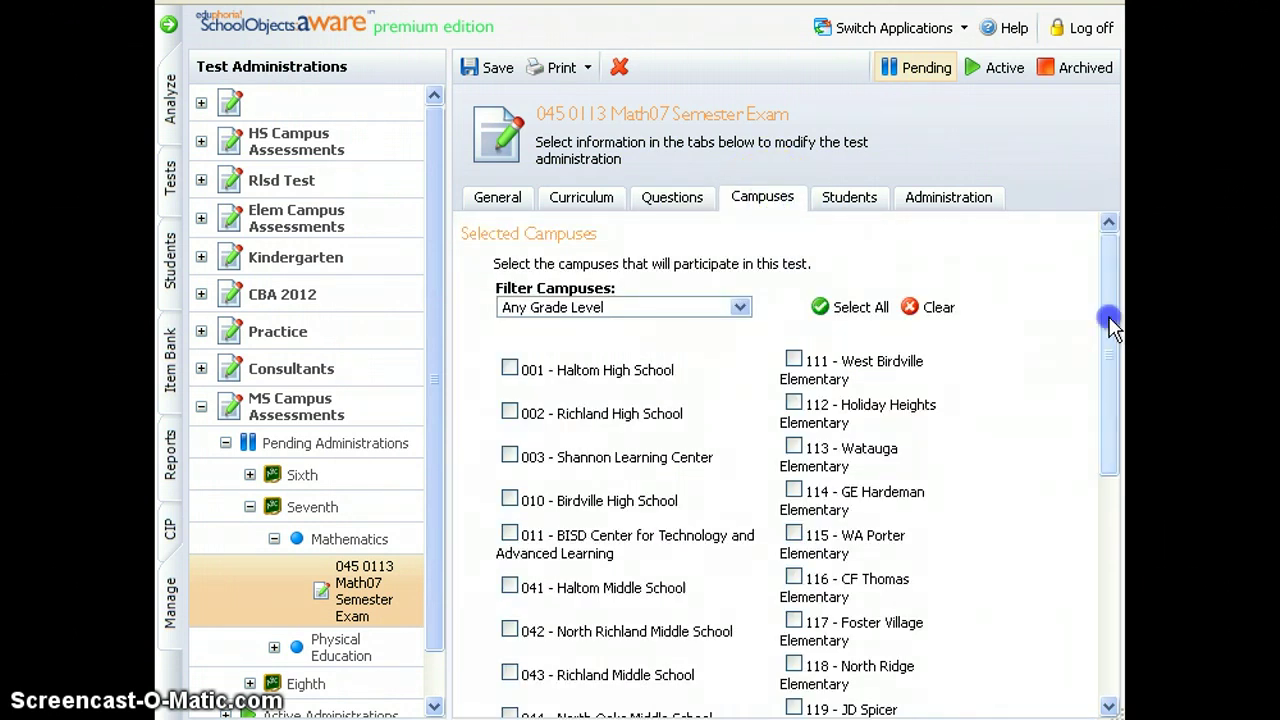
left_click_drag(1113, 325, 1105, 455)
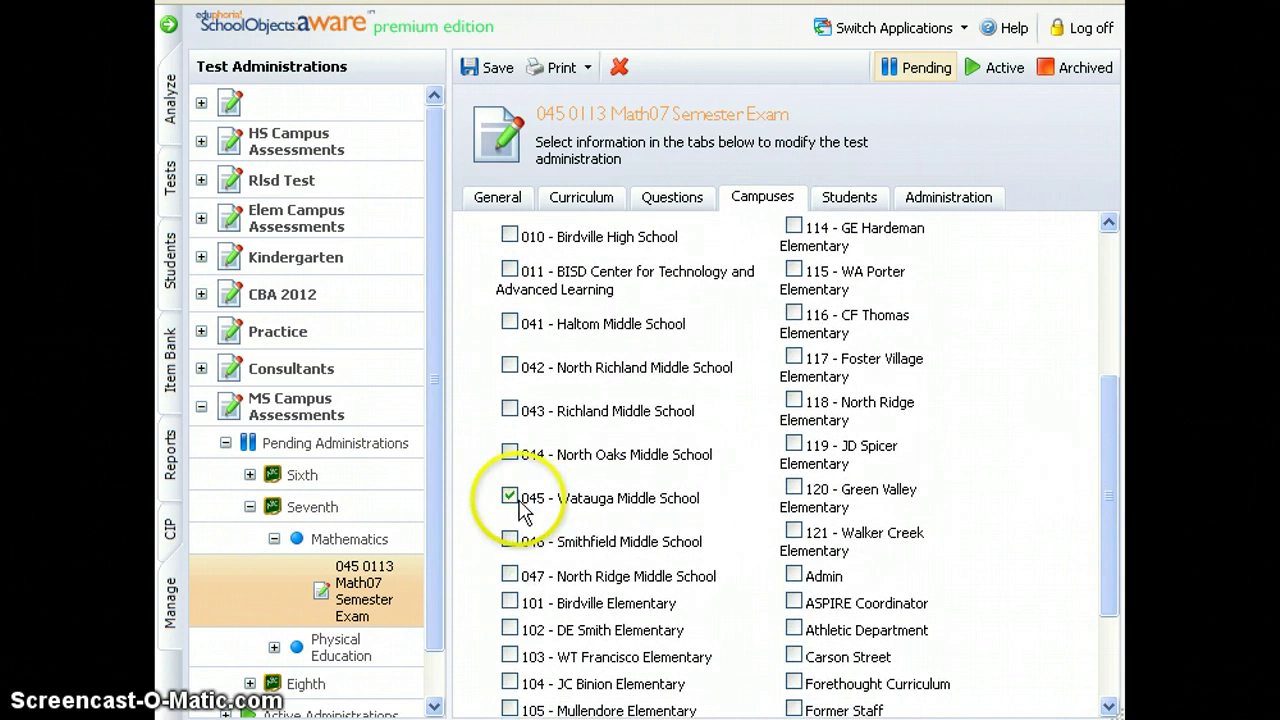
- Open the exam's student assignment settings and assign the test to students in selected courses
left_click(873, 203)
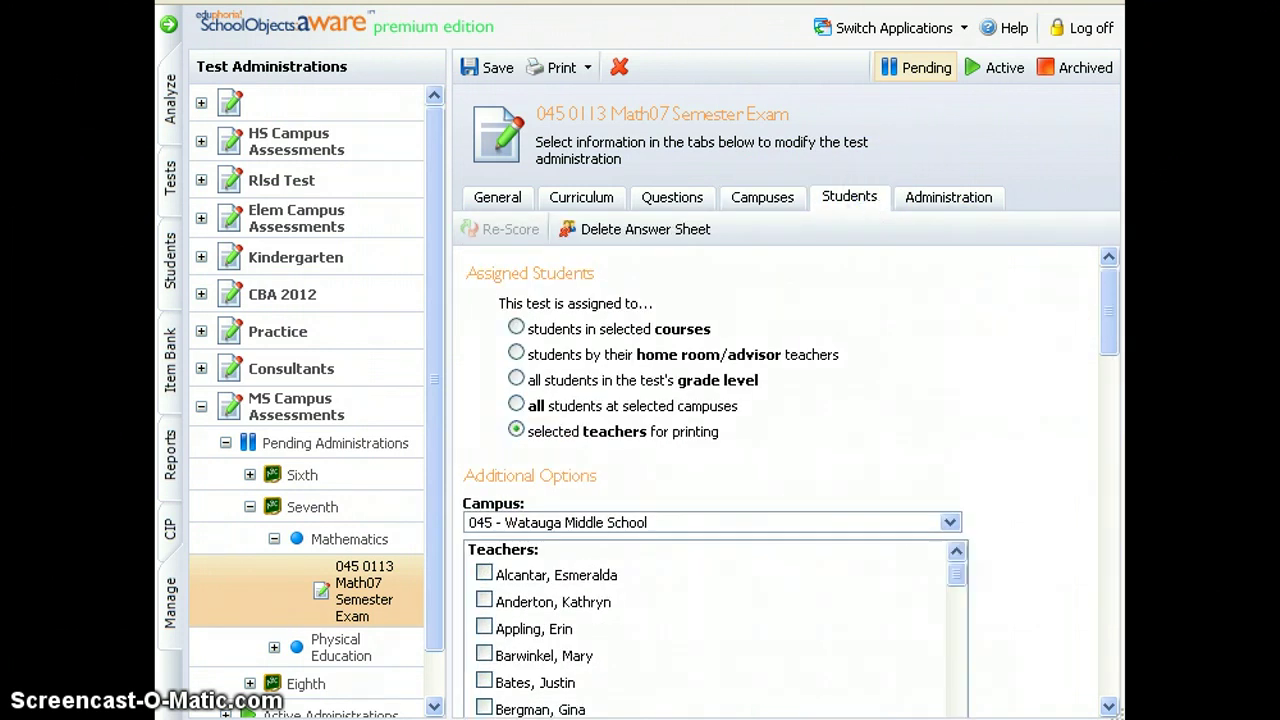
left_click(1110, 295)
left_click(516, 328)
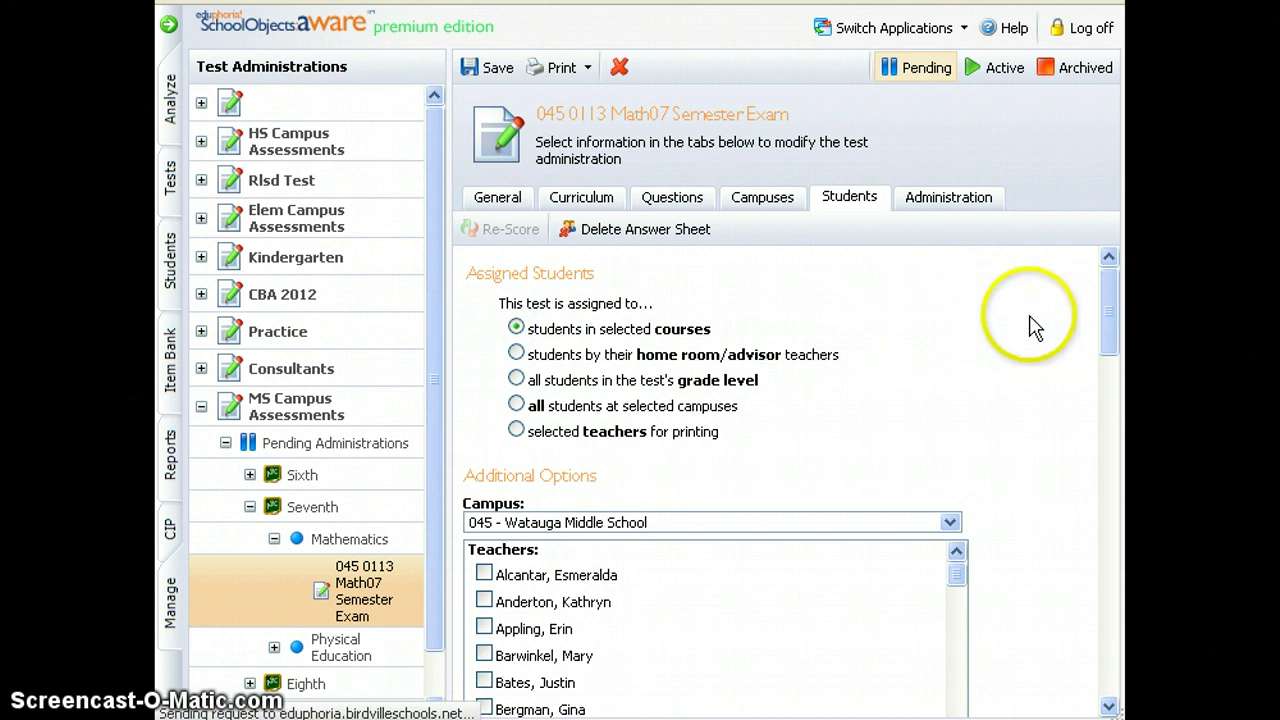
left_click(1113, 302)
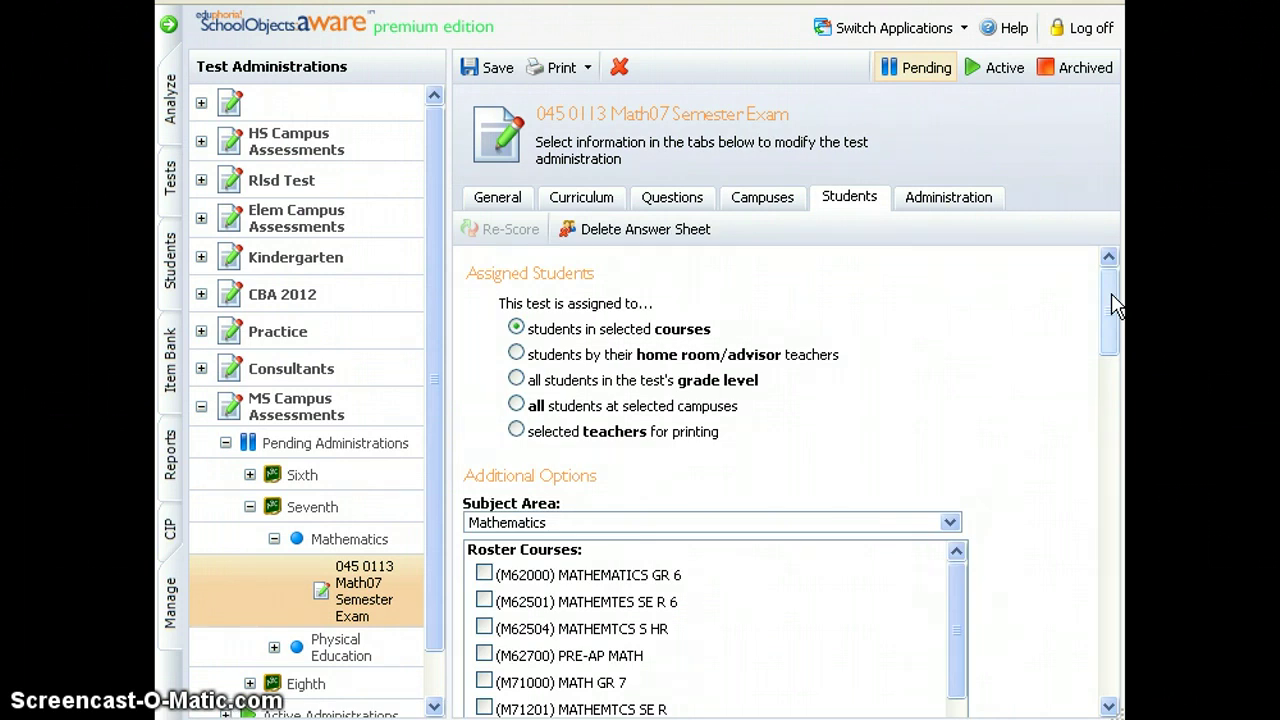
left_click(1111, 294)
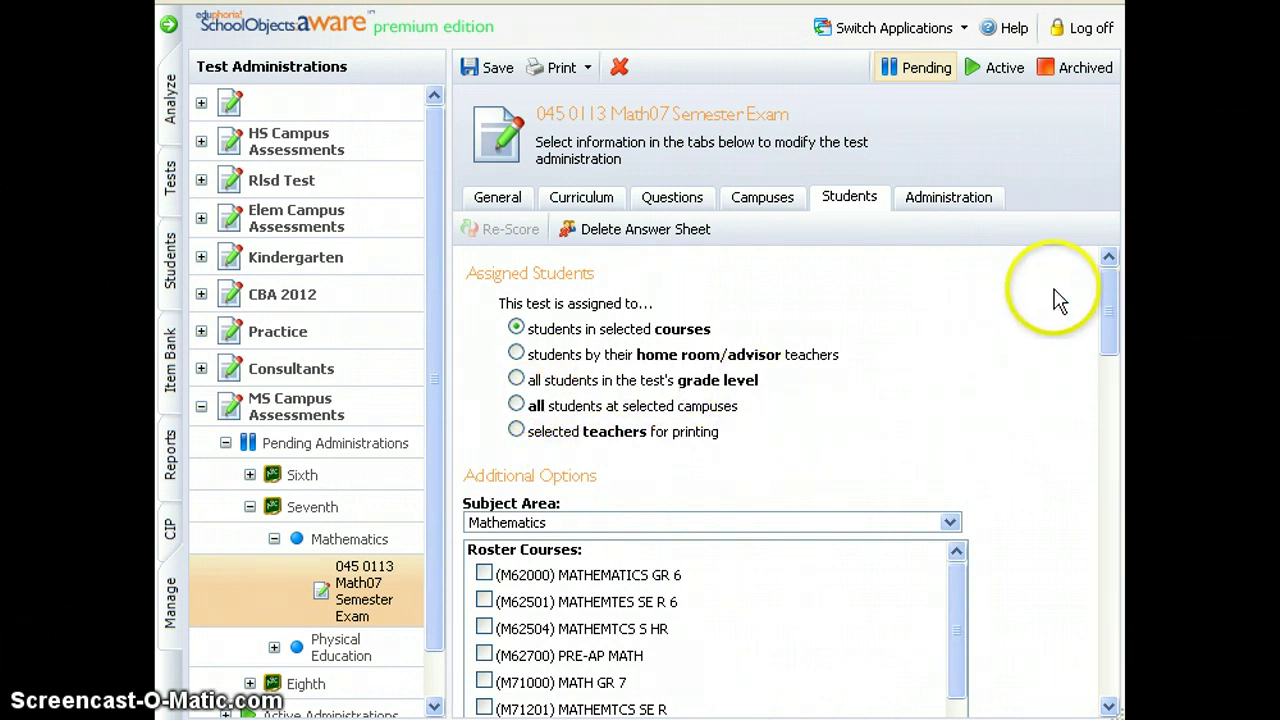
- Select (M71000) MATH GR 7 and (M71300) PRE-AP MATH GR7 as the exam's roster courses
left_click(957, 592)
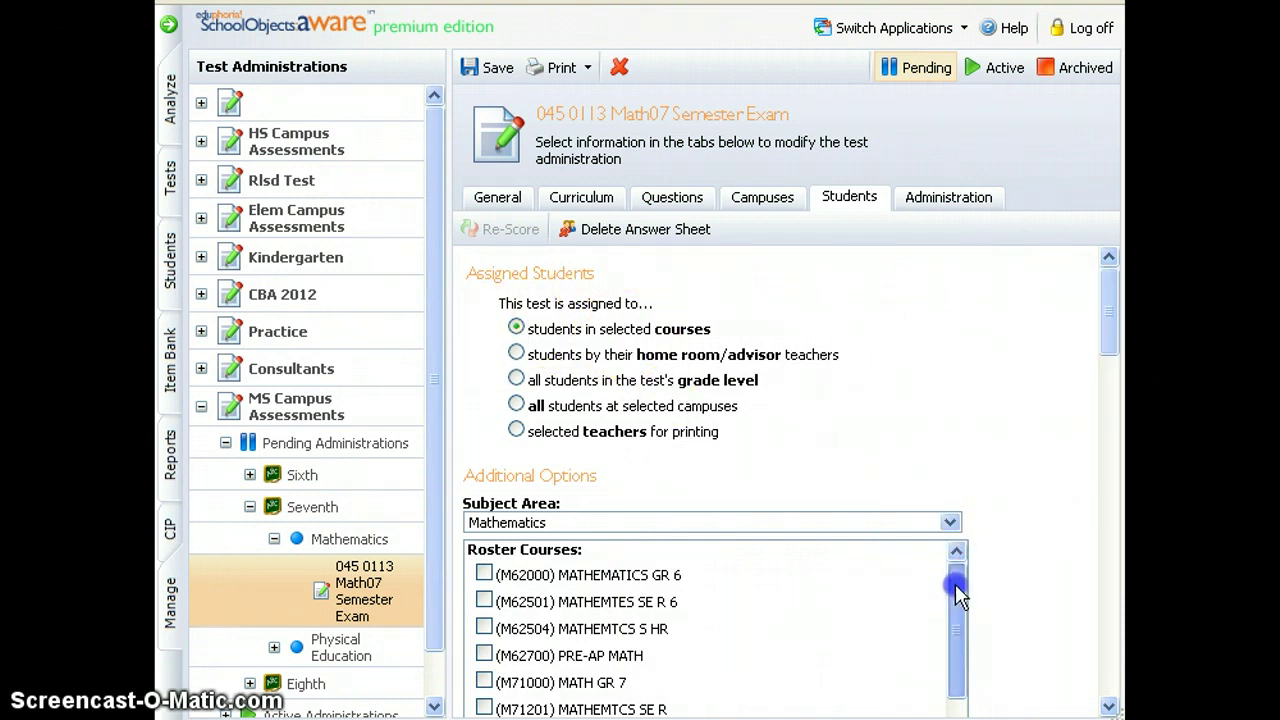
left_click_drag(957, 592, 953, 641)
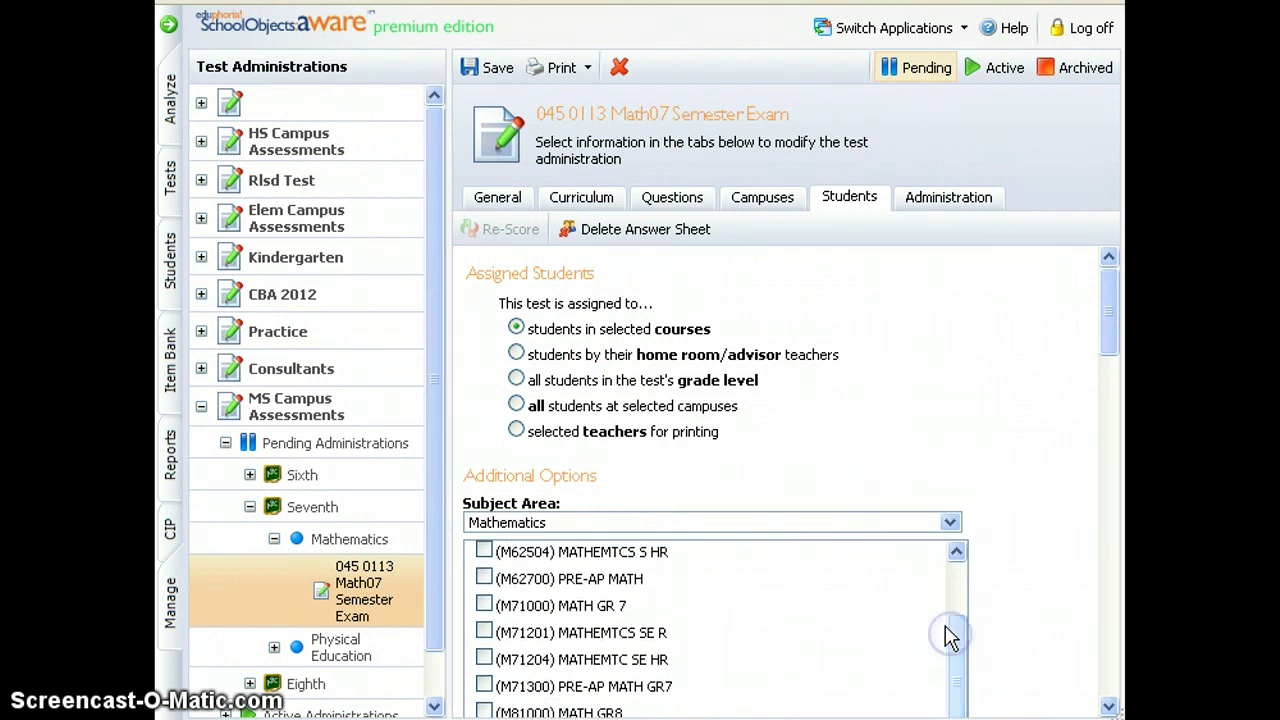
left_click(485, 607)
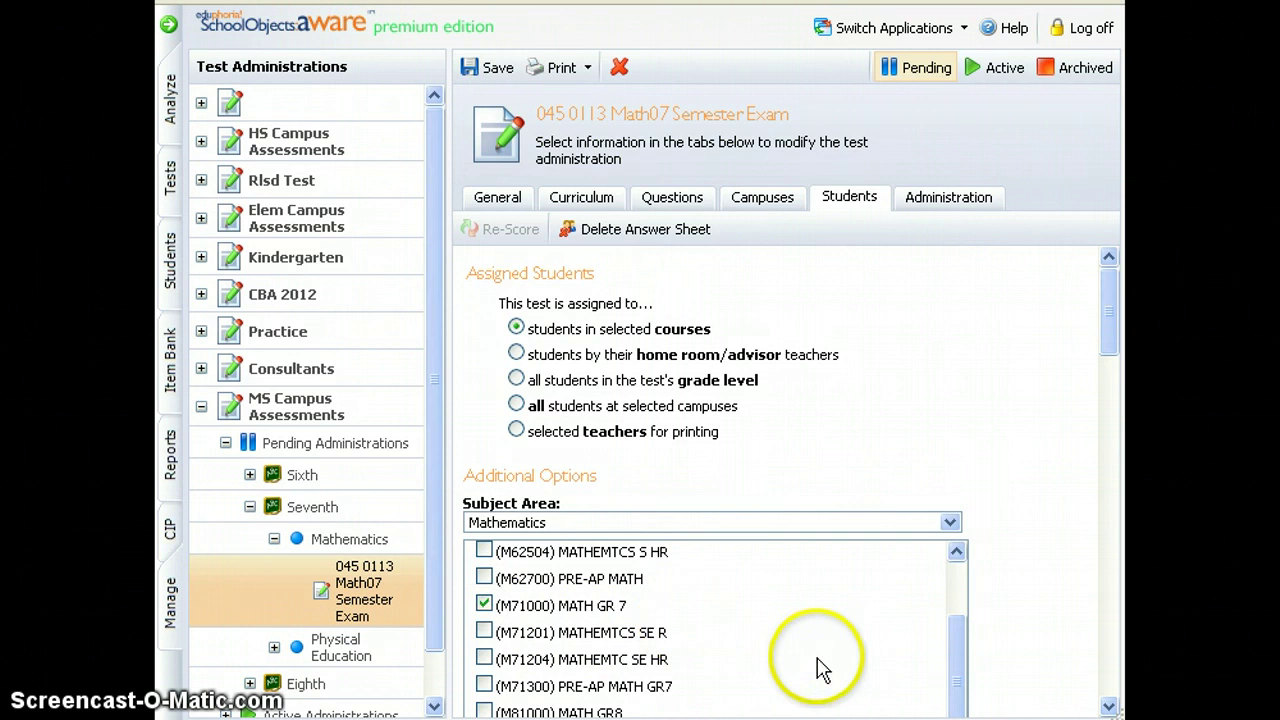
left_click(484, 687)
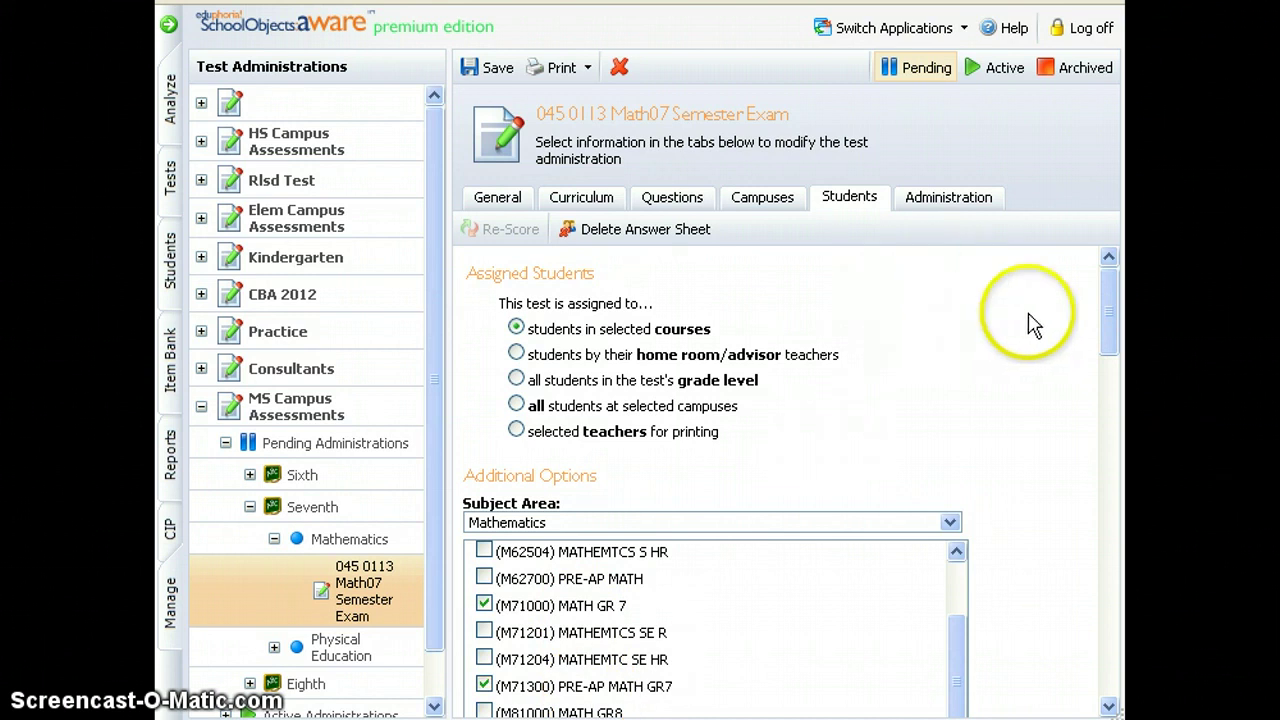
- Review the exam's administration settings for available dates, plain paper bubble sheets, teacher submission and third-party answer sheets
left_click(966, 205)
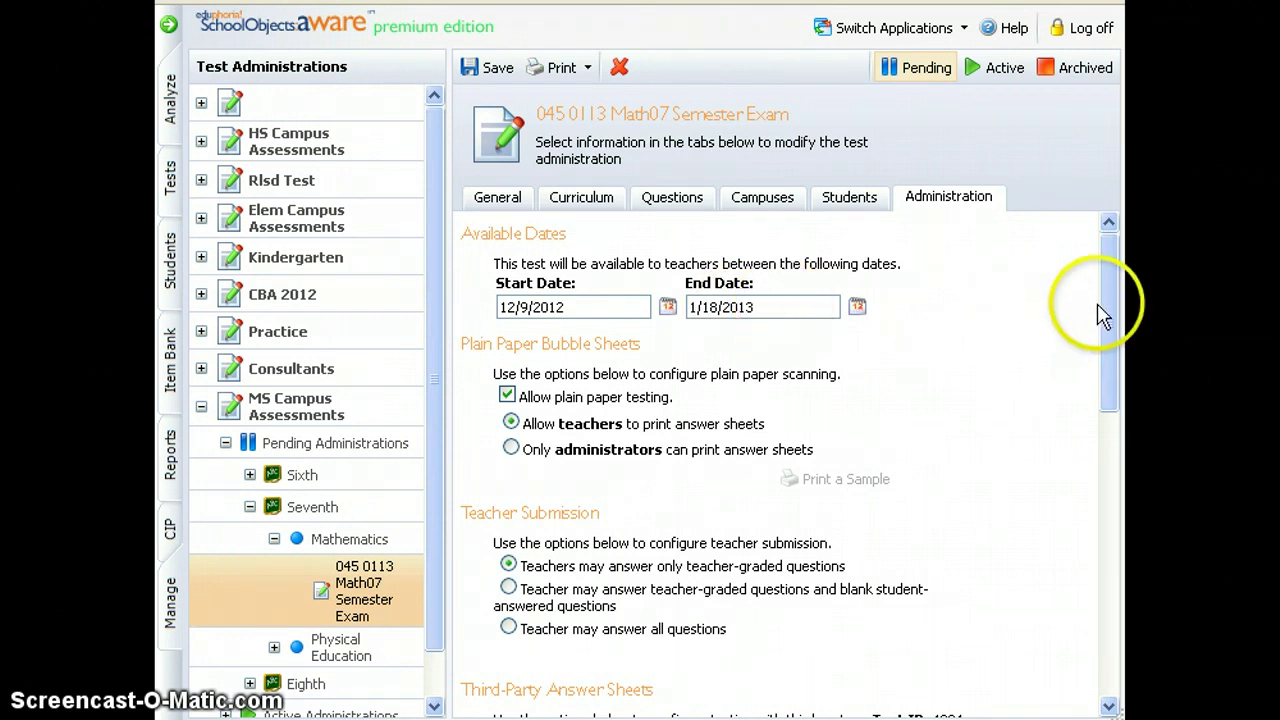
left_click(552, 452)
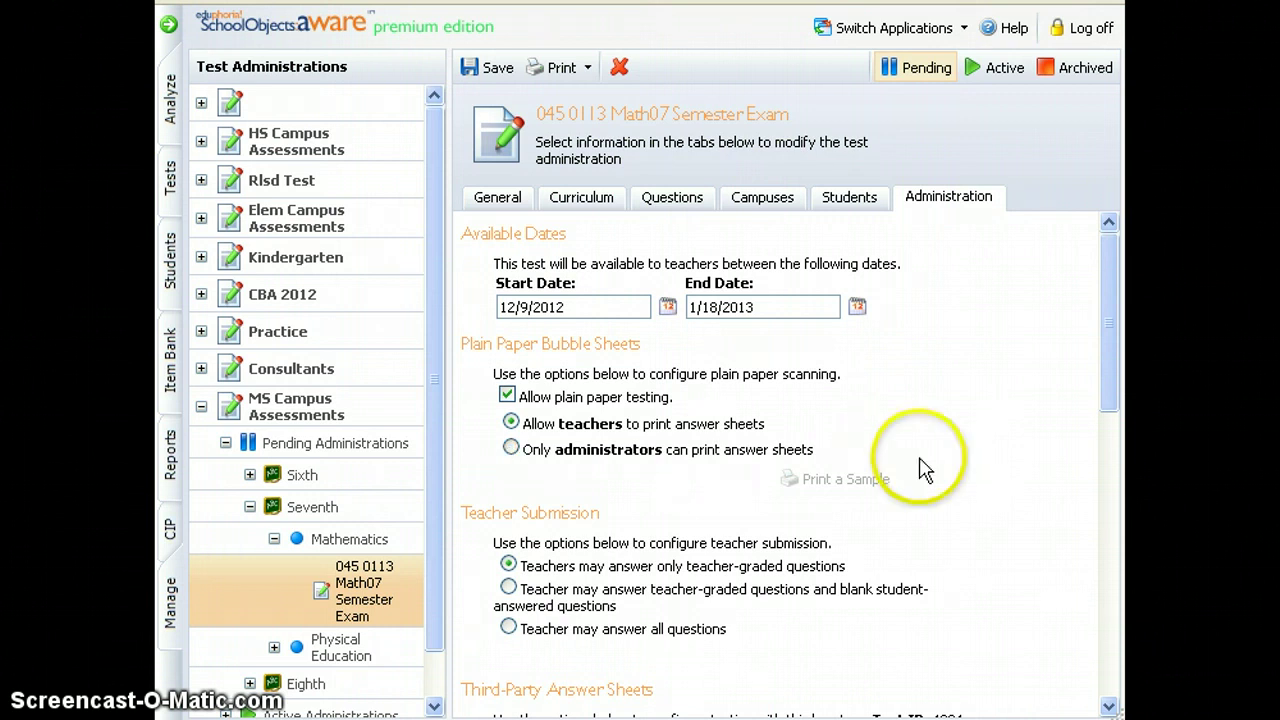
left_click_drag(1111, 351, 1111, 376)
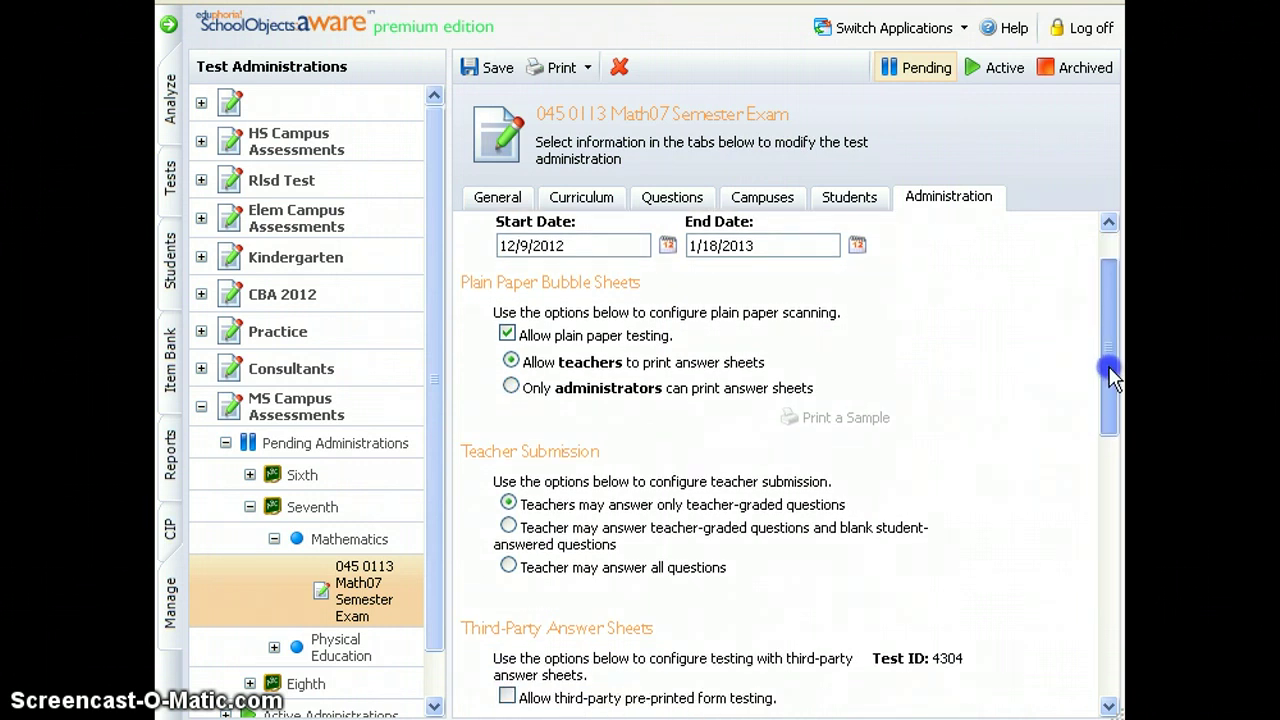
left_click(519, 545)
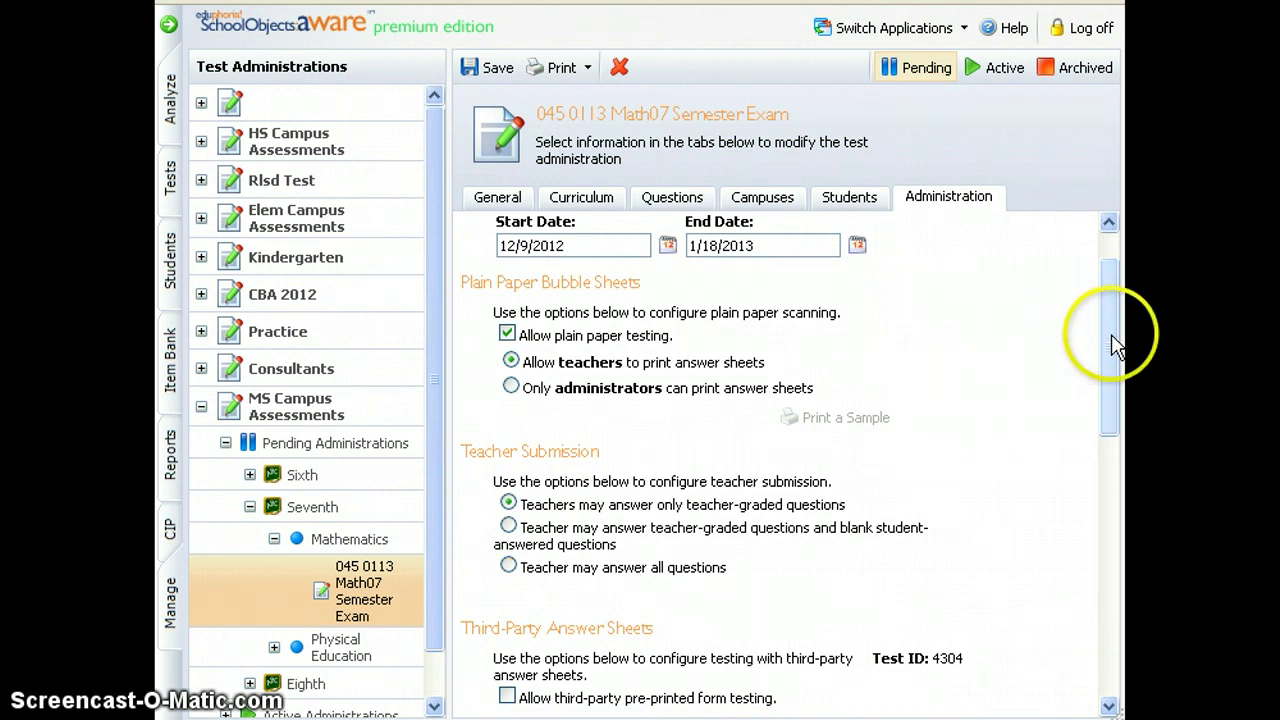
left_click_drag(1111, 340, 1109, 294)
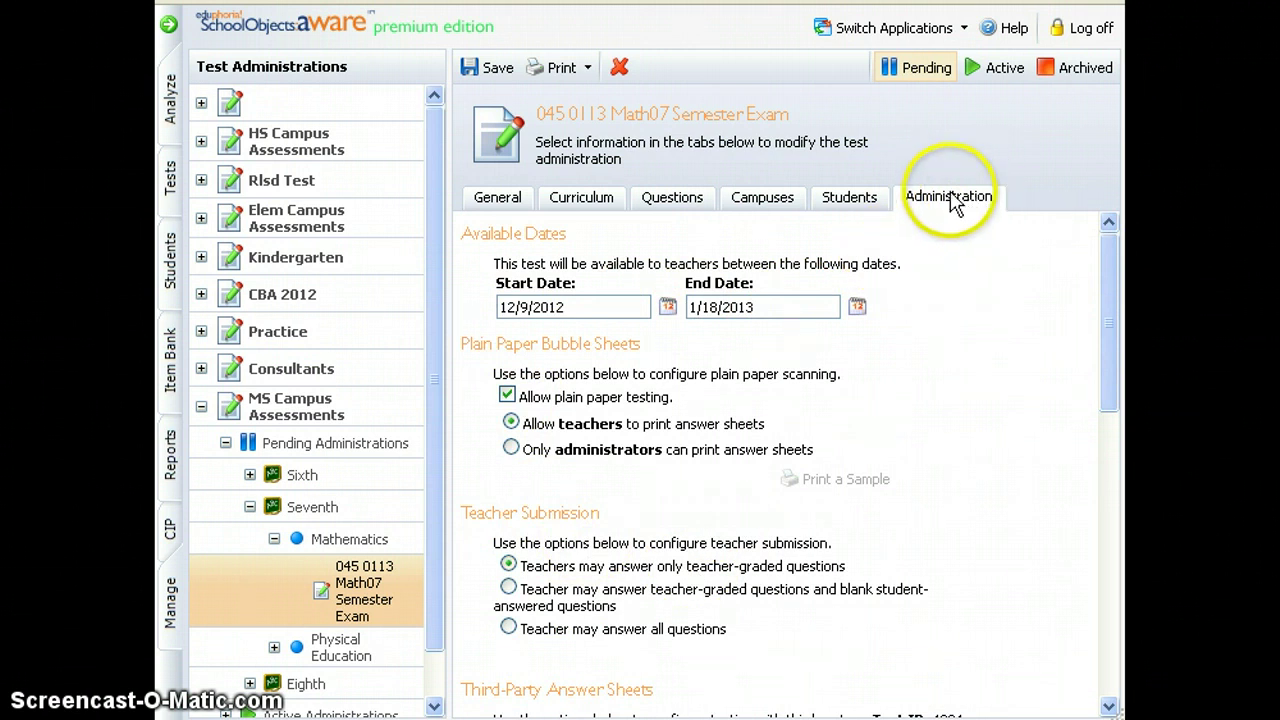
- Save the exam and change its status from pending to active
left_click(496, 70)
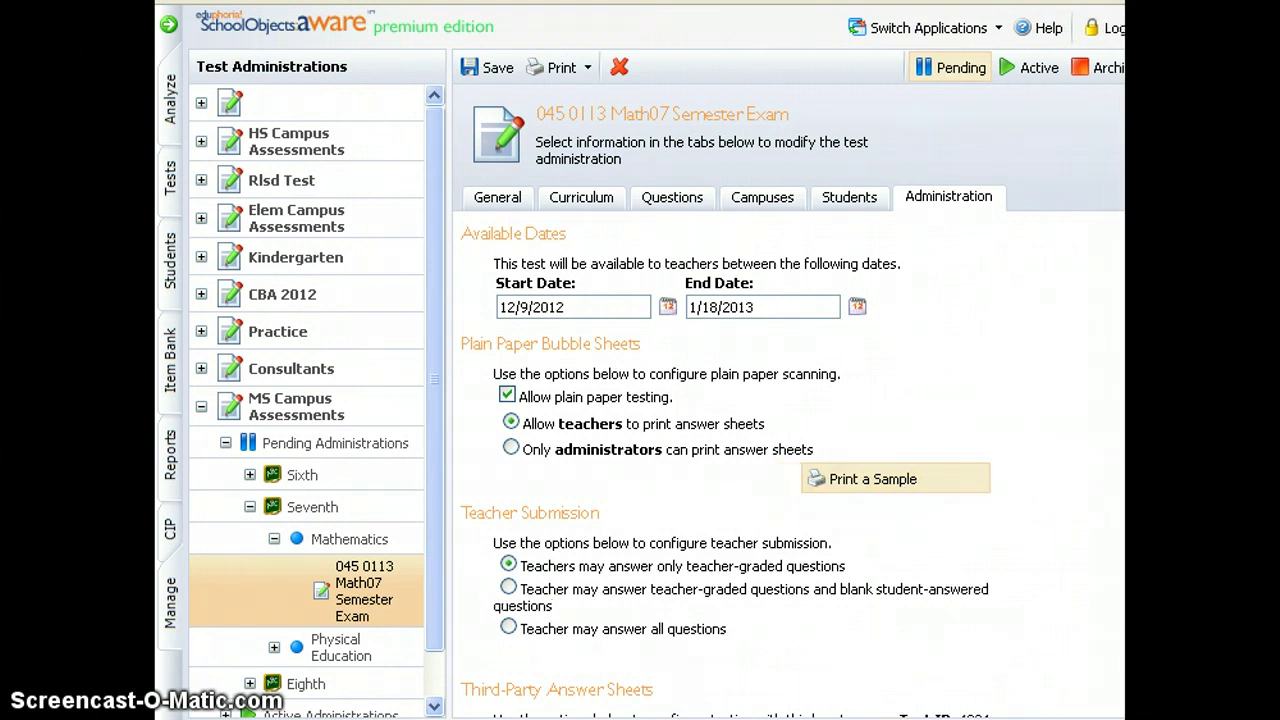
scroll(306, 400, "down", 1)
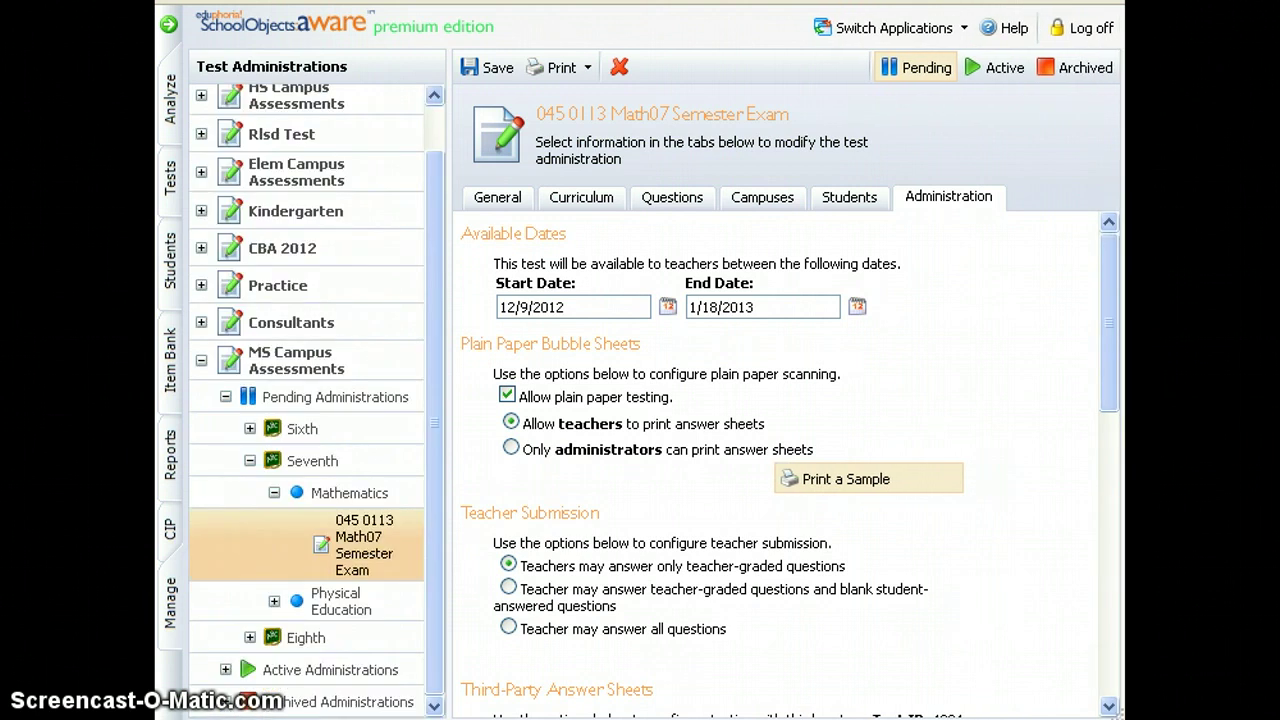
left_click(1037, 324)
left_click(985, 75)
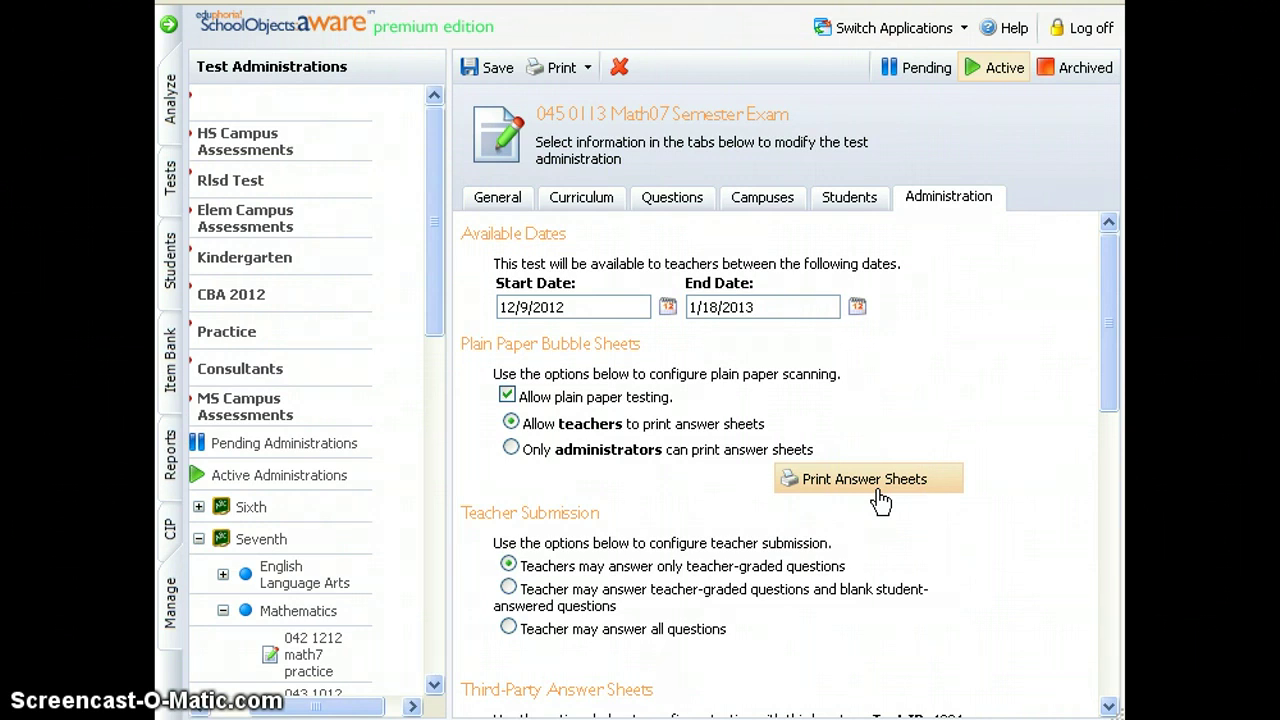
- Generate printable answer sheets for only the 07, Period 3-4 class of the first MATH GR 7 teacher at Watauga Middle School
left_click(880, 500)
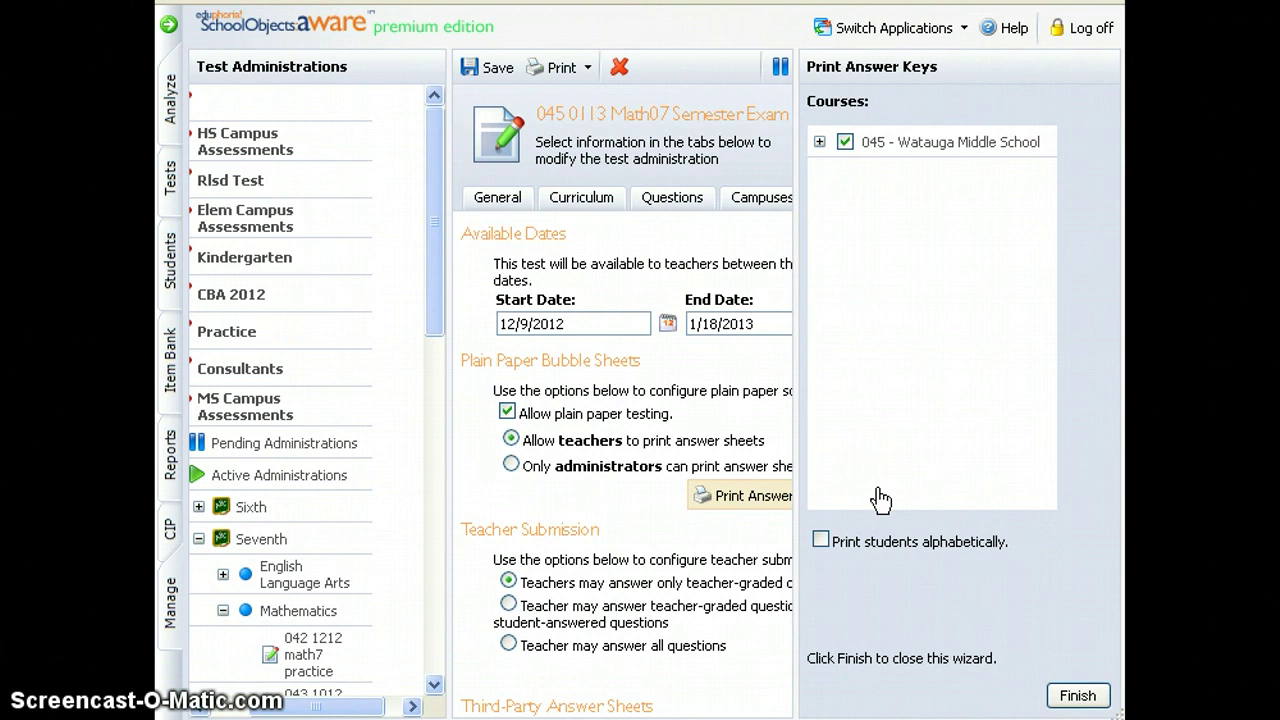
left_click(819, 143)
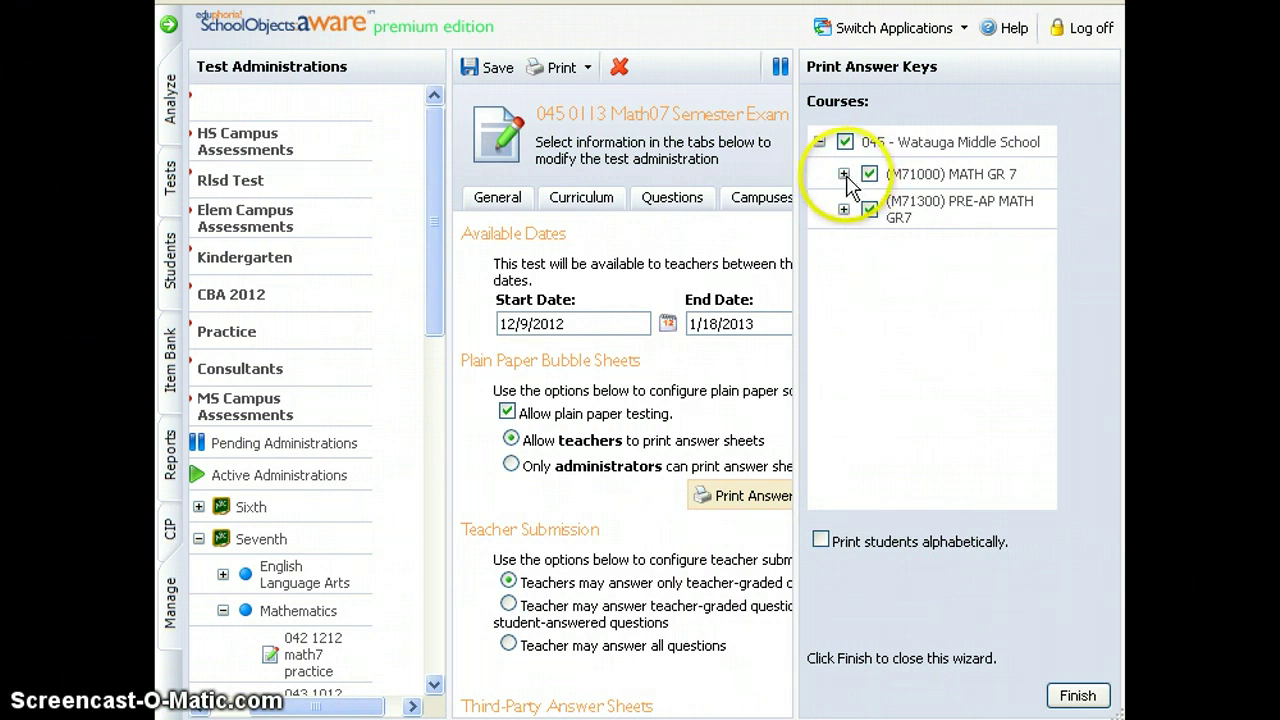
left_click(843, 175)
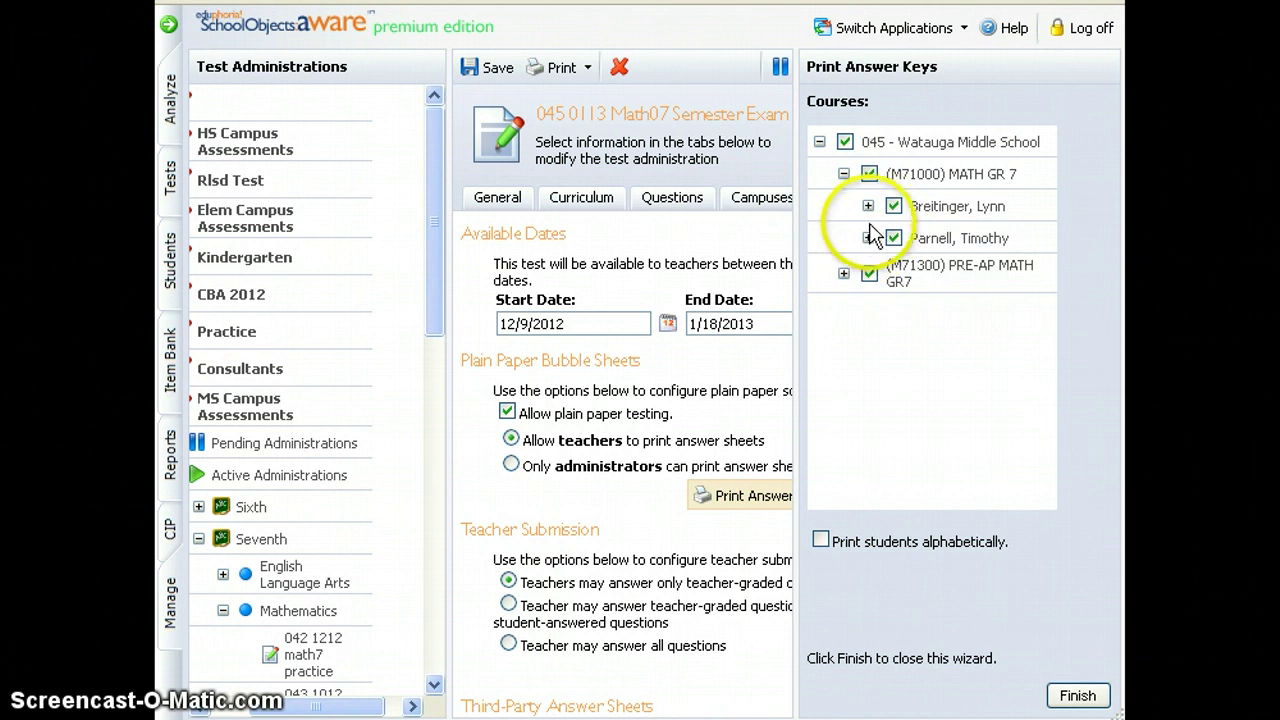
left_click(868, 207)
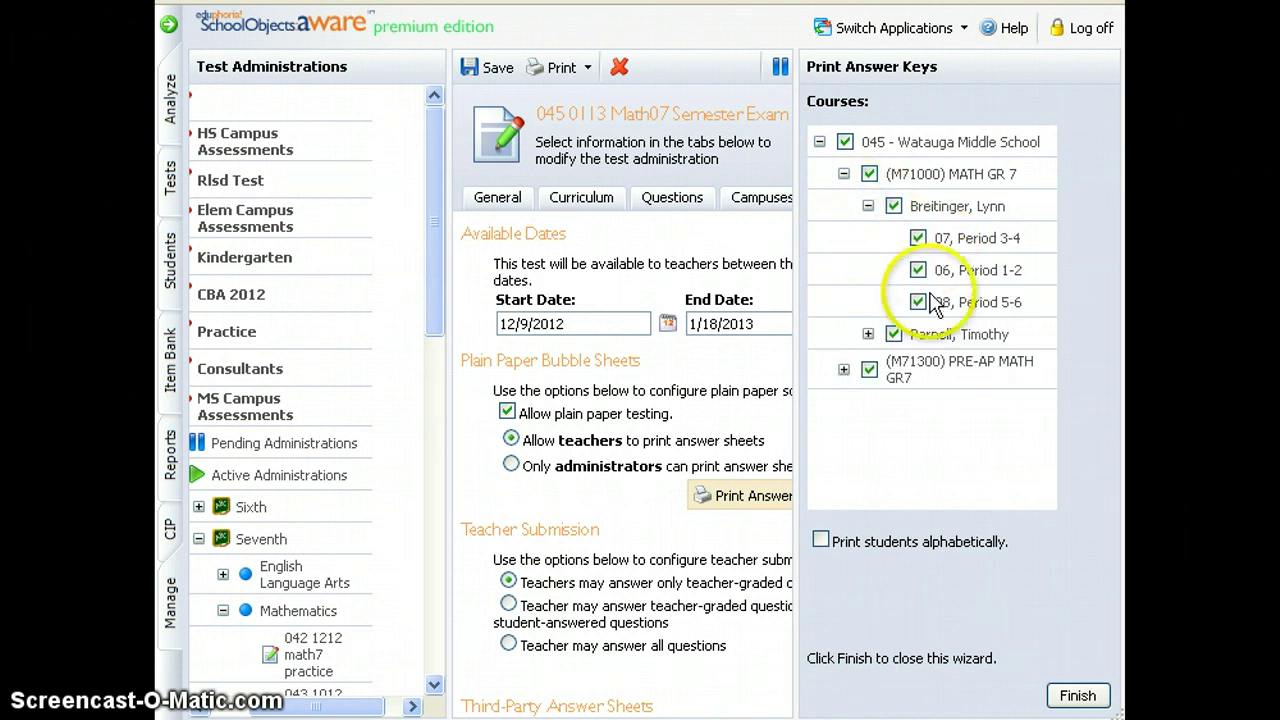
left_click(918, 270)
left_click(918, 302)
left_click(893, 334)
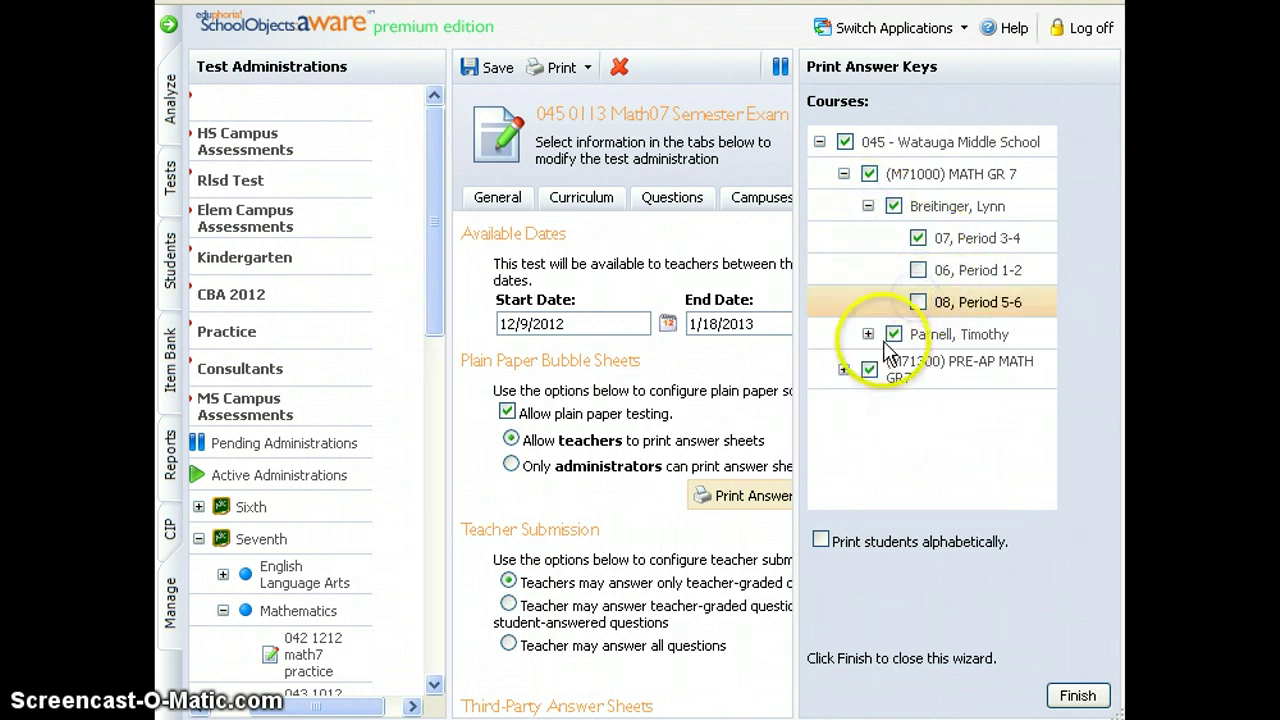
left_click(870, 360)
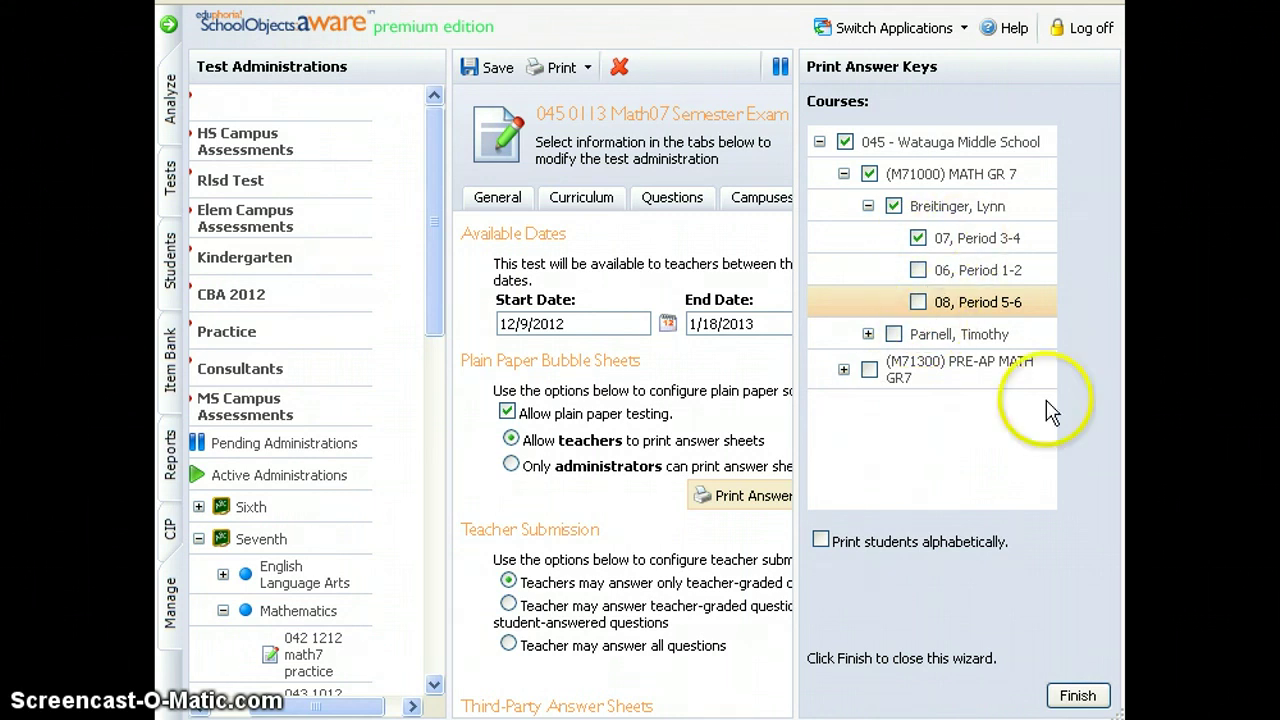
left_click(1078, 695)
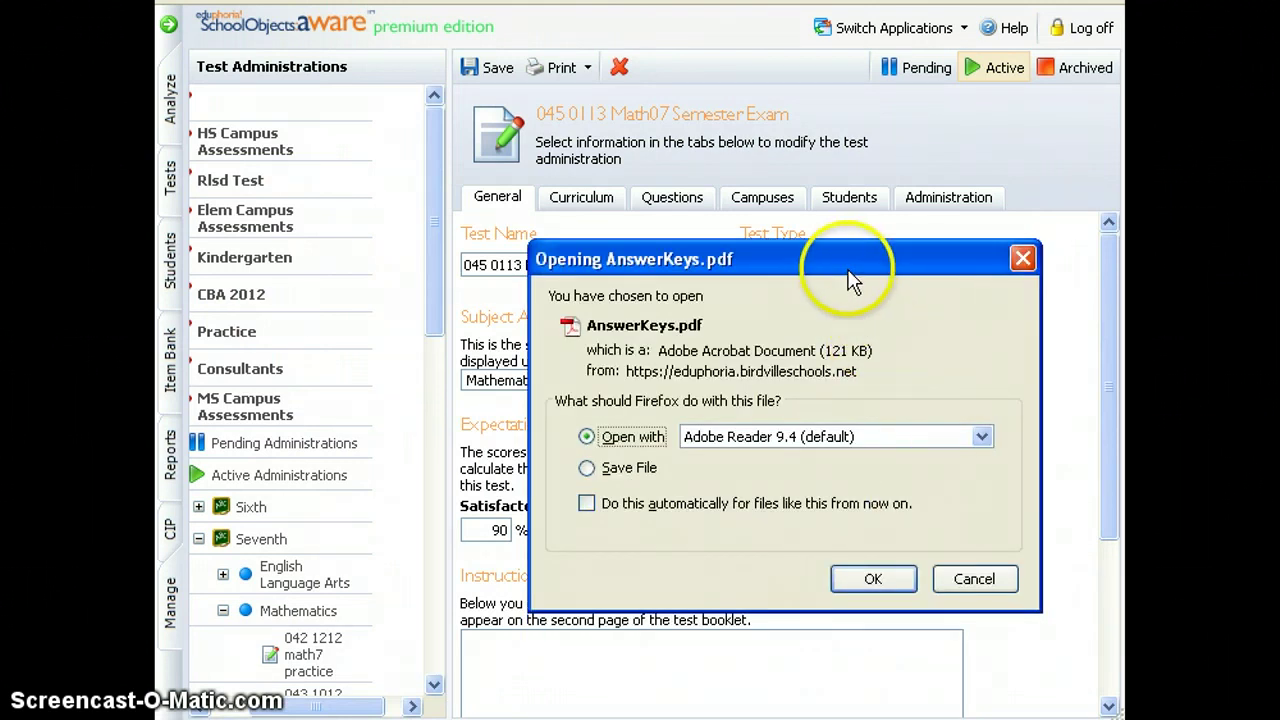
- Open AnswerKeys.pdf with Adobe Reader, leave the full-screen view and fit the window to the visible area
left_click(883, 585)
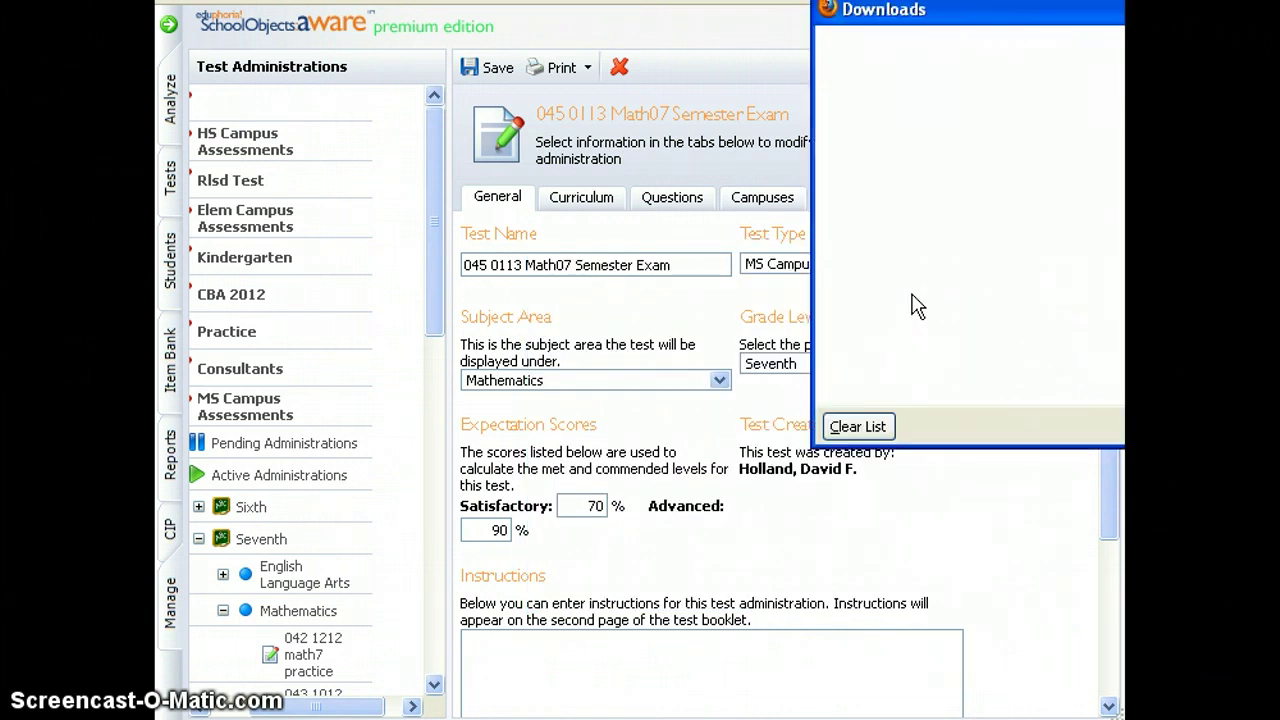
double_click(950, 52)
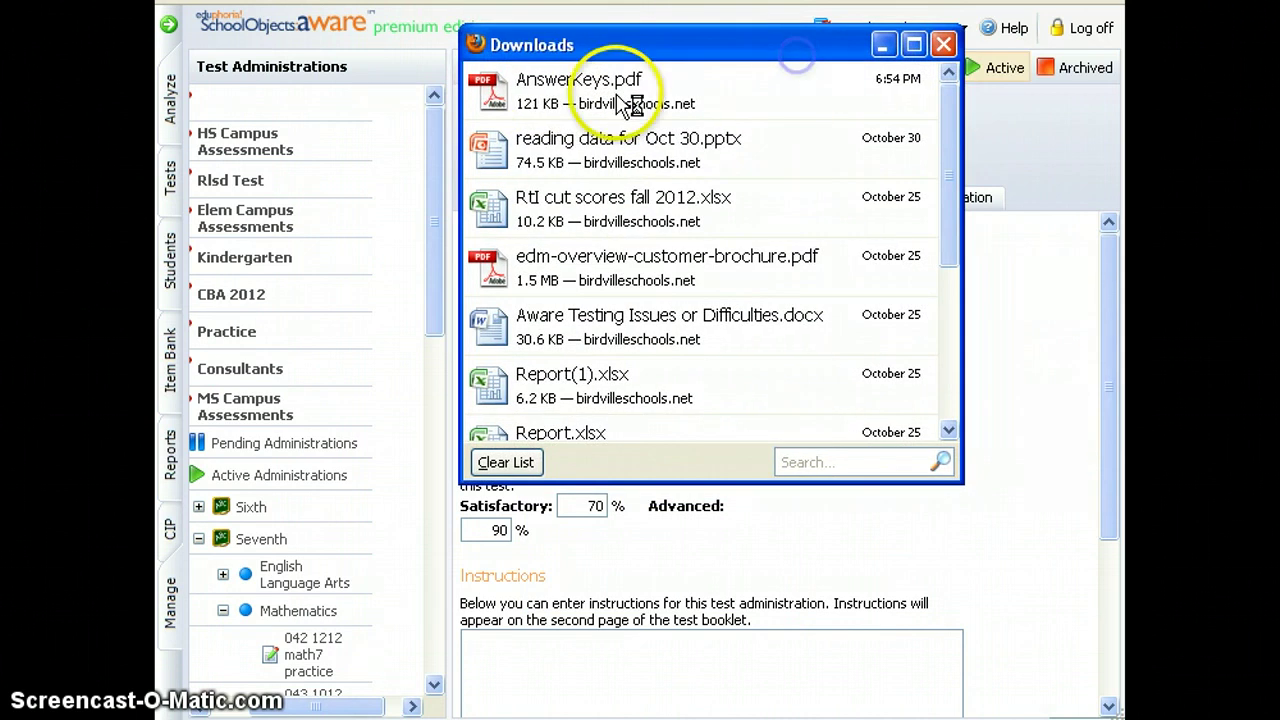
left_click(541, 98)
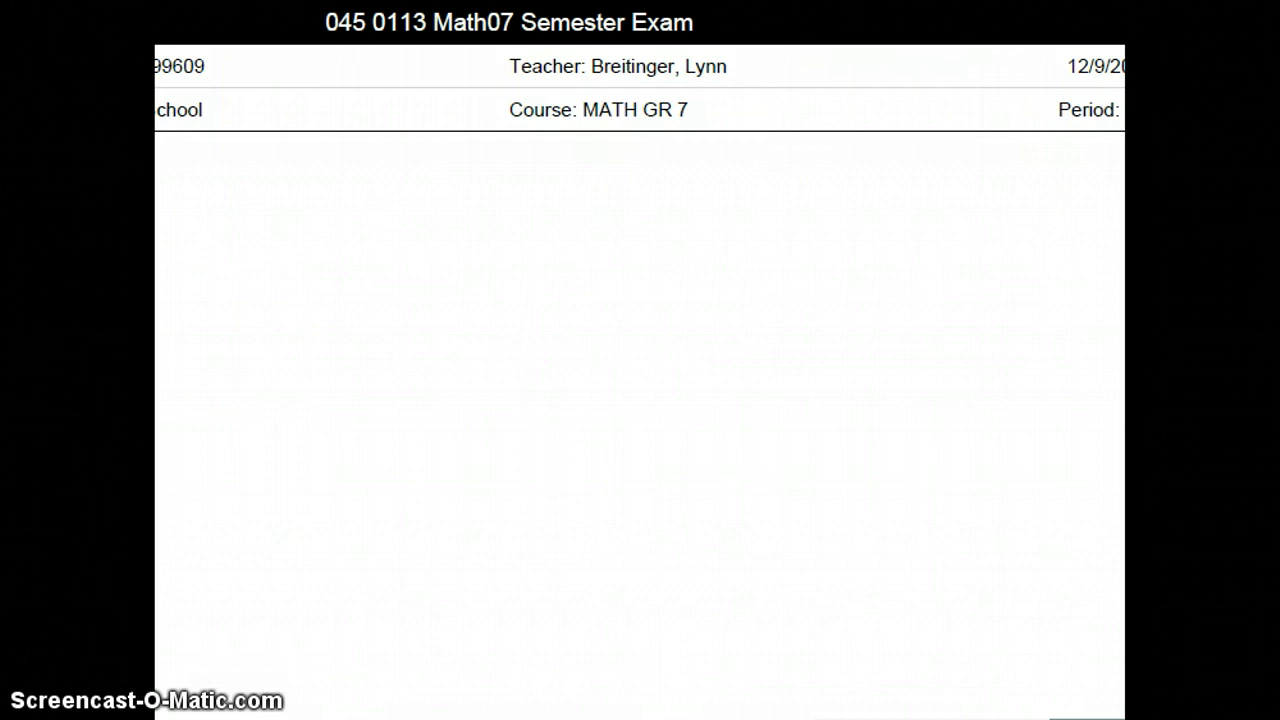
key("Escape")
left_click(1098, 62)
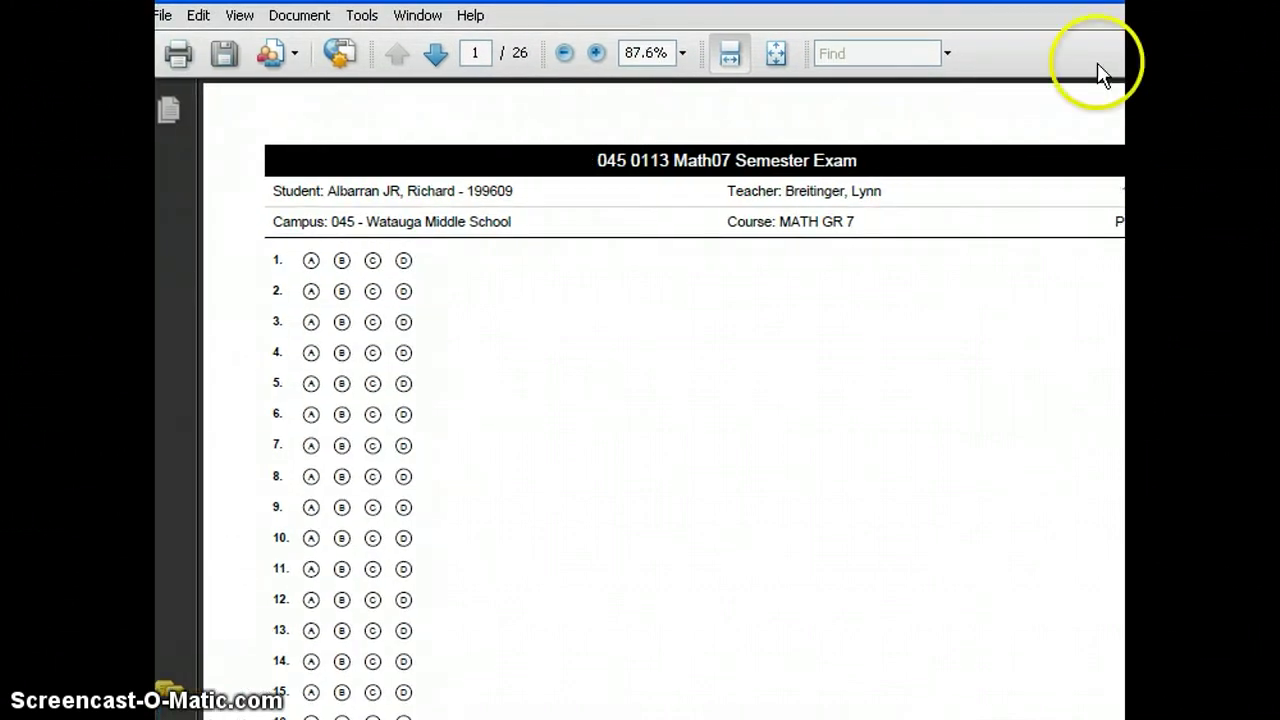
mouse_move(1124, 40)
left_mouse_down()
mouse_move(1094, 40)
mouse_move(1110, 40)
left_mouse_up()
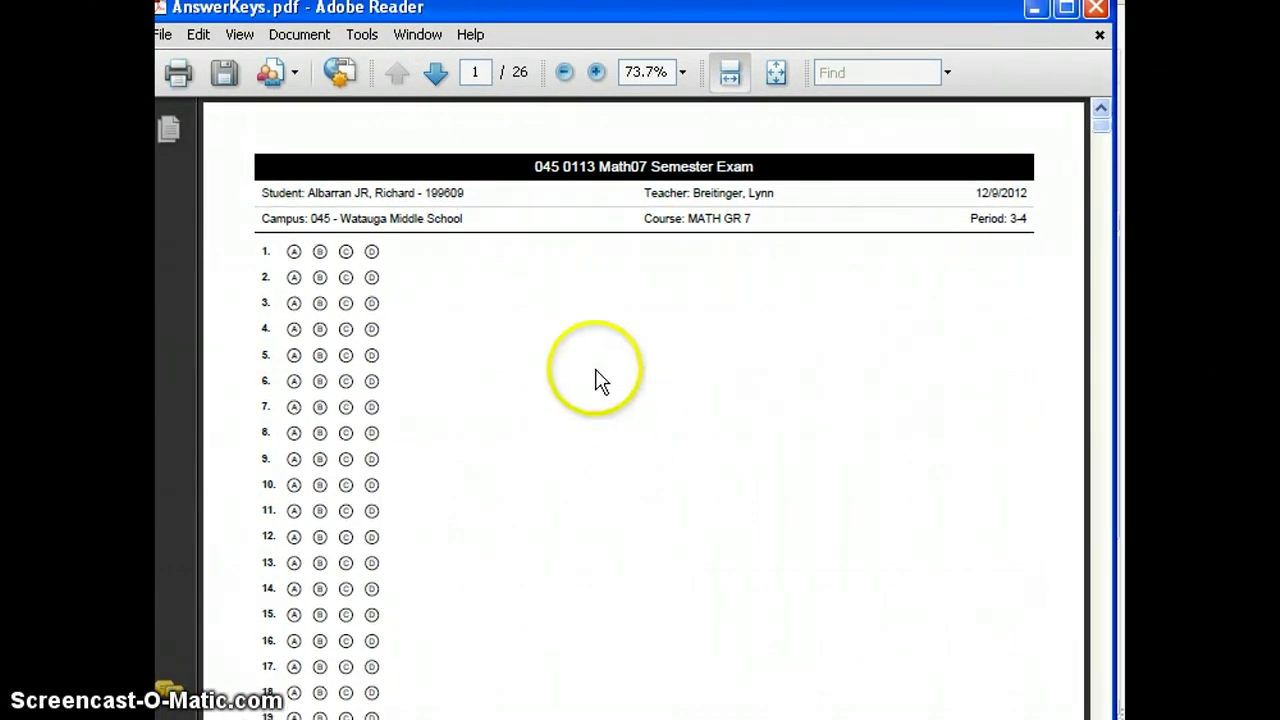
- Examine the first student's answer sheet, including its header details and answer bubbles
mouse_move(1100, 135)
left_mouse_down()
mouse_move(1100, 210)
mouse_move(1097, 115)
left_mouse_up()
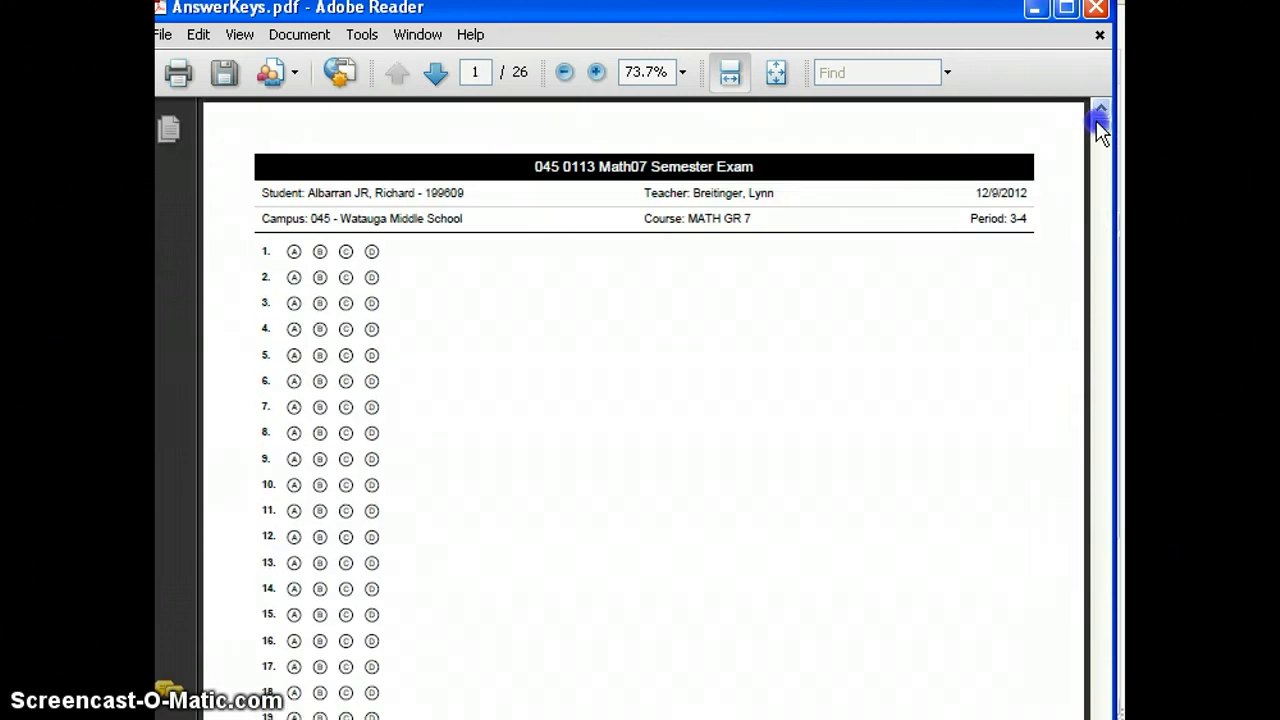
left_click(1023, 178)
left_click(631, 680)
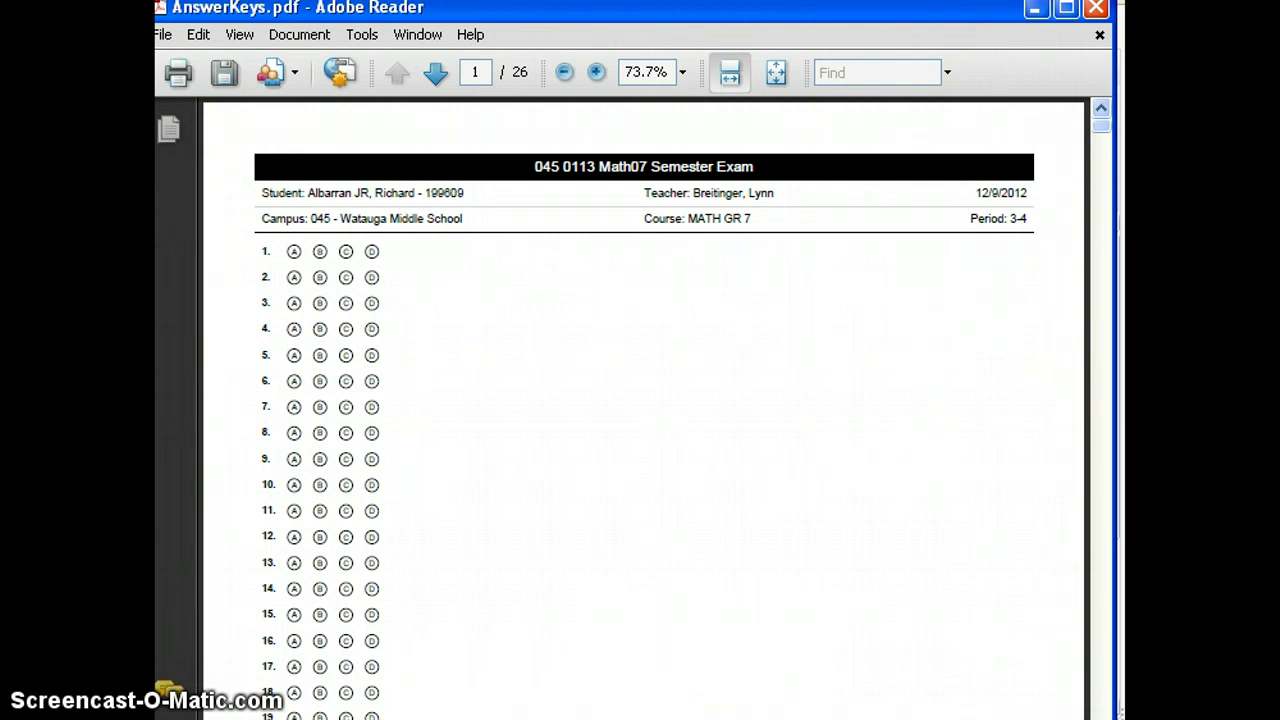